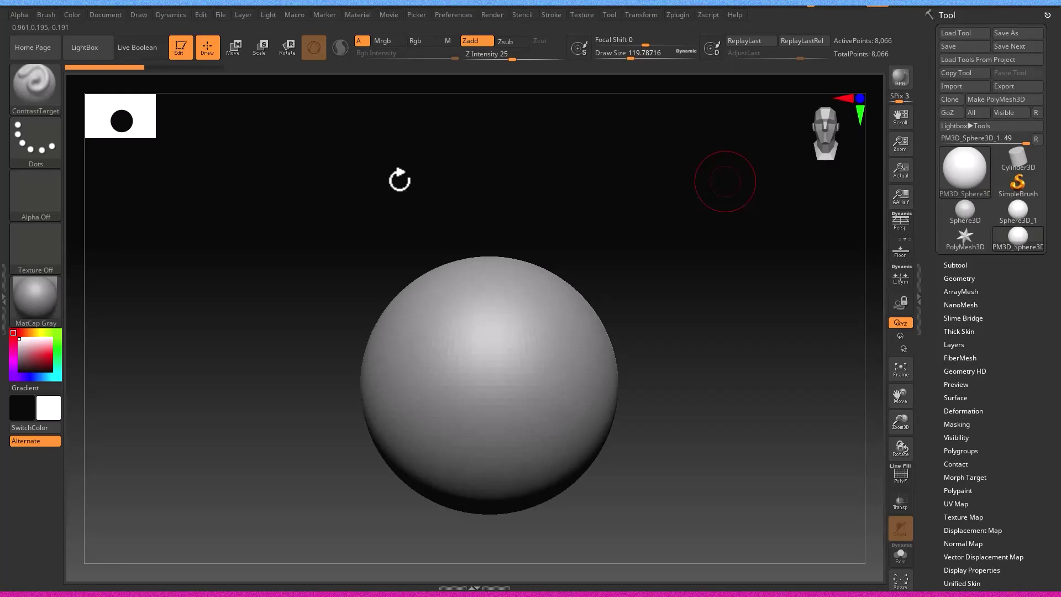
Step: Enlarge the brush and pick sculpting brushes from the Brush palette, trying DamStandard and ContrastTarget
mouse_move(525, 287)
left_mouse_down()
mouse_move(495, 263)
mouse_move(524, 278)
left_mouse_up()
key("b")
key("d")
key("s")
left_click(45, 104)
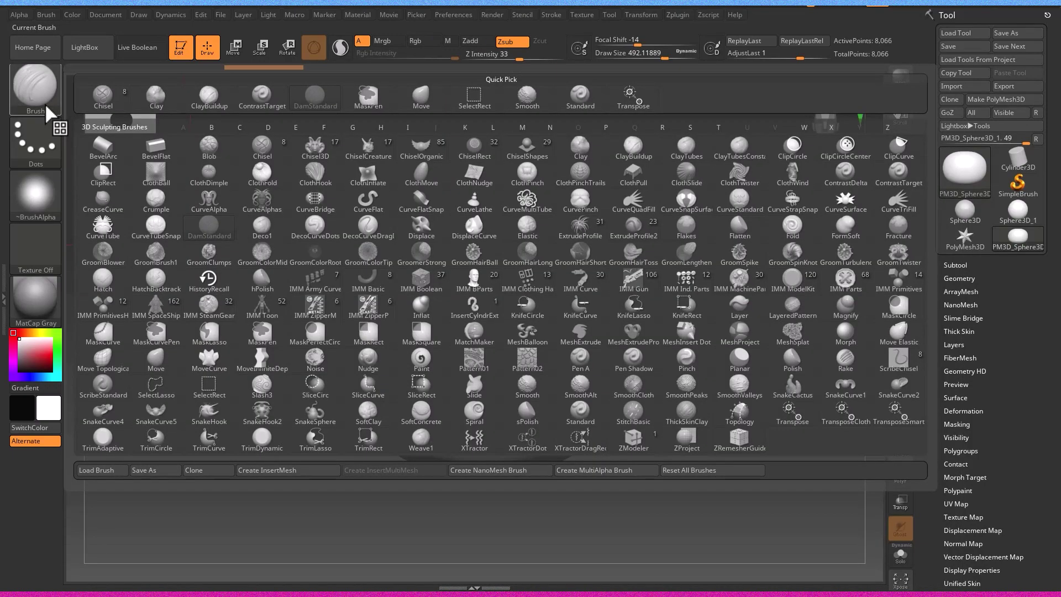
key("n")
key("h")
key("c")
key("t")
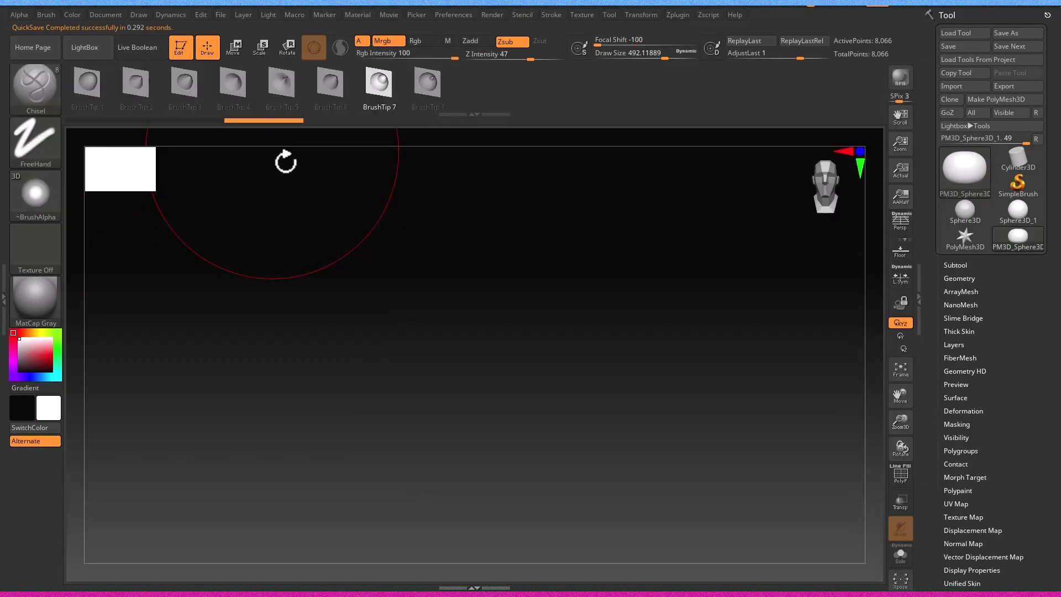
Step: Mask a vertical stripe down the centre of the sphere
mouse_move(426, 315)
left_mouse_down("alt")
mouse_move(721, 389)
mouse_move(531, 376)
left_mouse_up("alt")
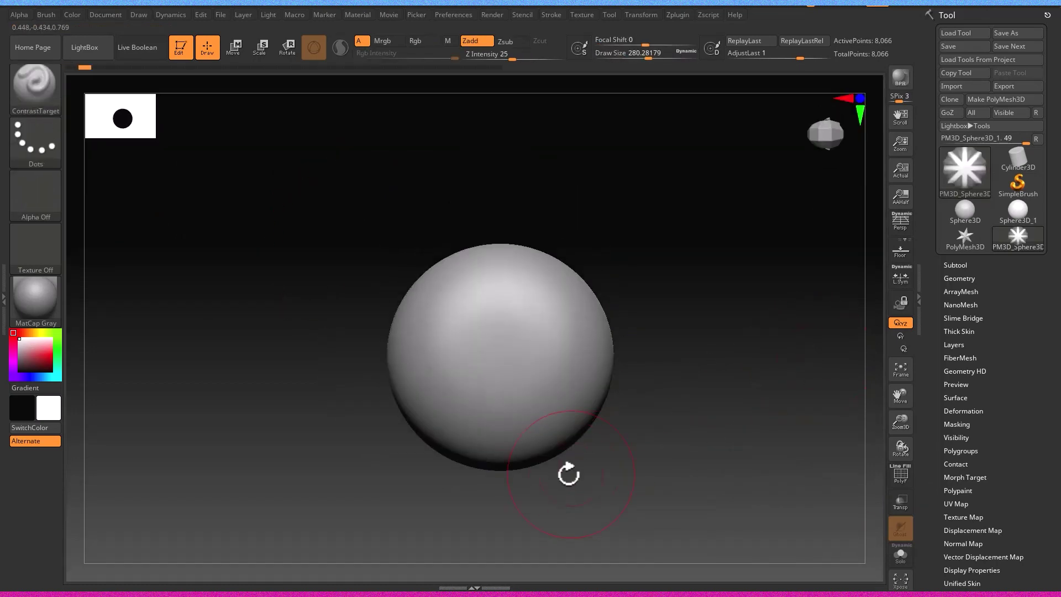
left_click_drag(497, 485, 495, 238, "shift")
left_click(505, 270)
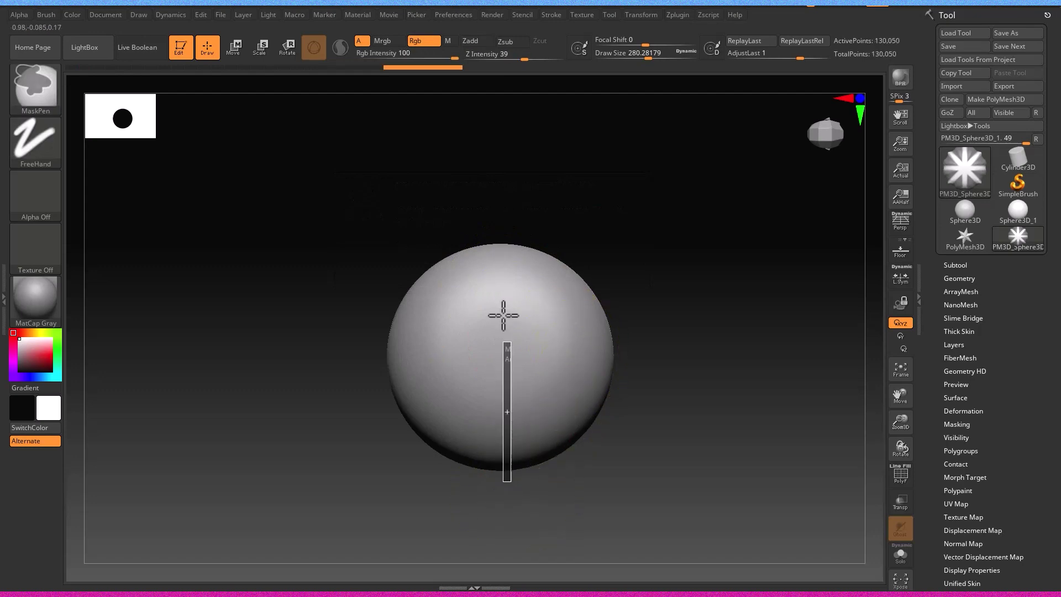
Step: Mask horizontal, diagonal and vertical bands crossing the sphere's centre like pumpkin segment lines
left_click_drag(644, 355, 387, 356, "ctrl")
left_click_drag(818, 138, 824, 142)
mouse_move(520, 508)
left_mouse_down("ctrl")
mouse_move(483, 257)
mouse_move(509, 463)
left_mouse_up("ctrl")
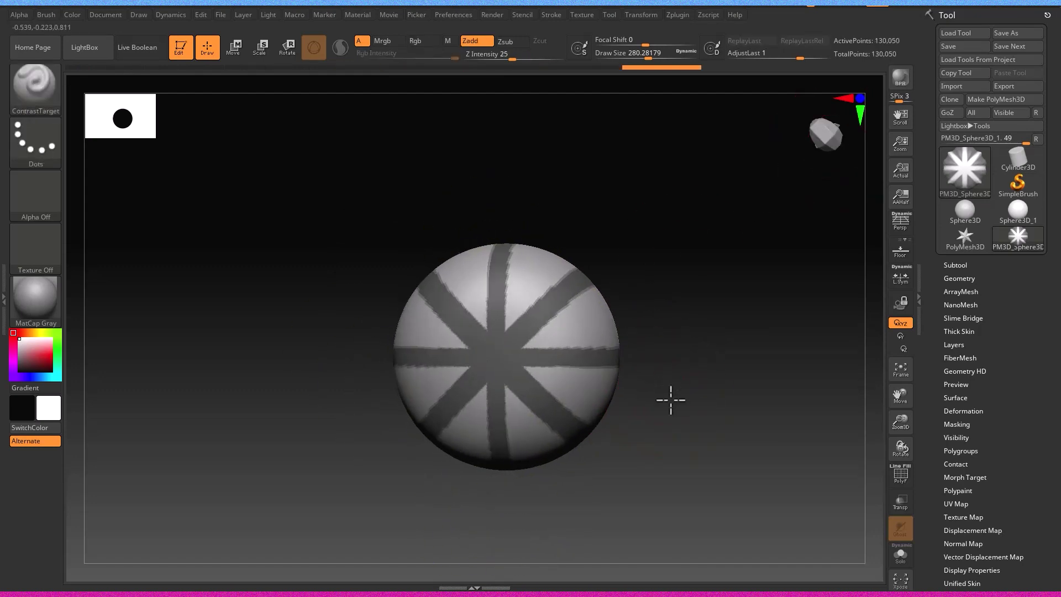
left_click_drag(496, 431, 514, 492, "ctrl")
mouse_move(493, 232)
left_mouse_down("ctrl")
mouse_move(517, 335)
mouse_move(500, 391)
left_mouse_up("ctrl")
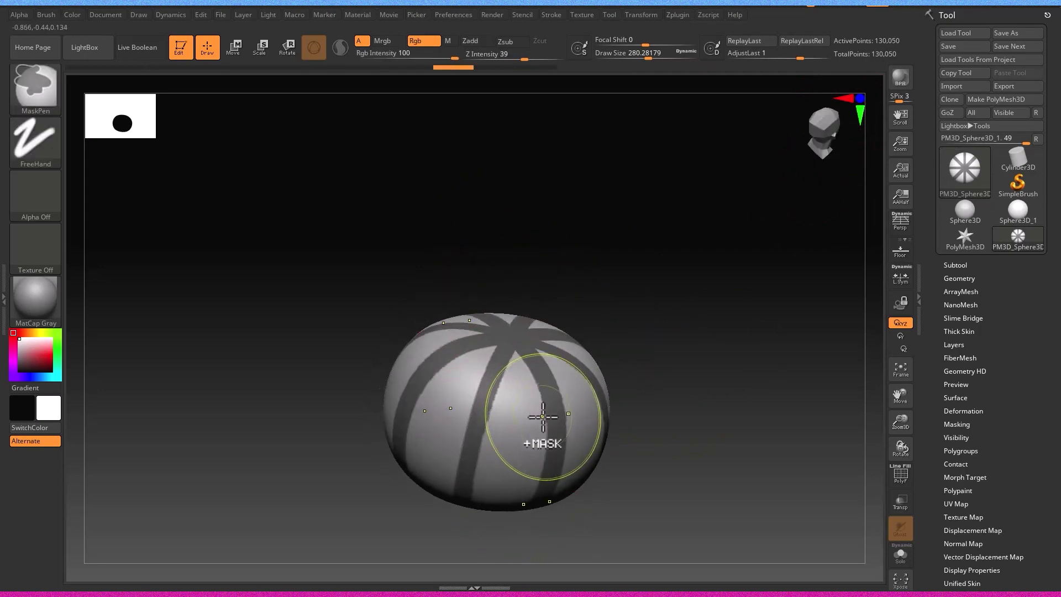
key("b")
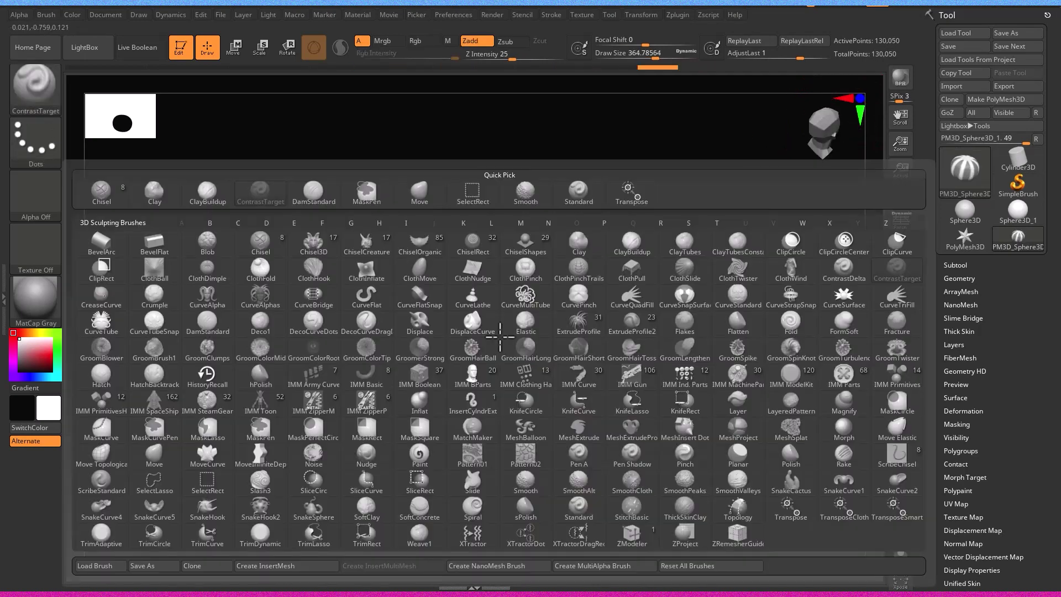
key("c")
key("b")
right_click_drag(485, 438, 500, 351)
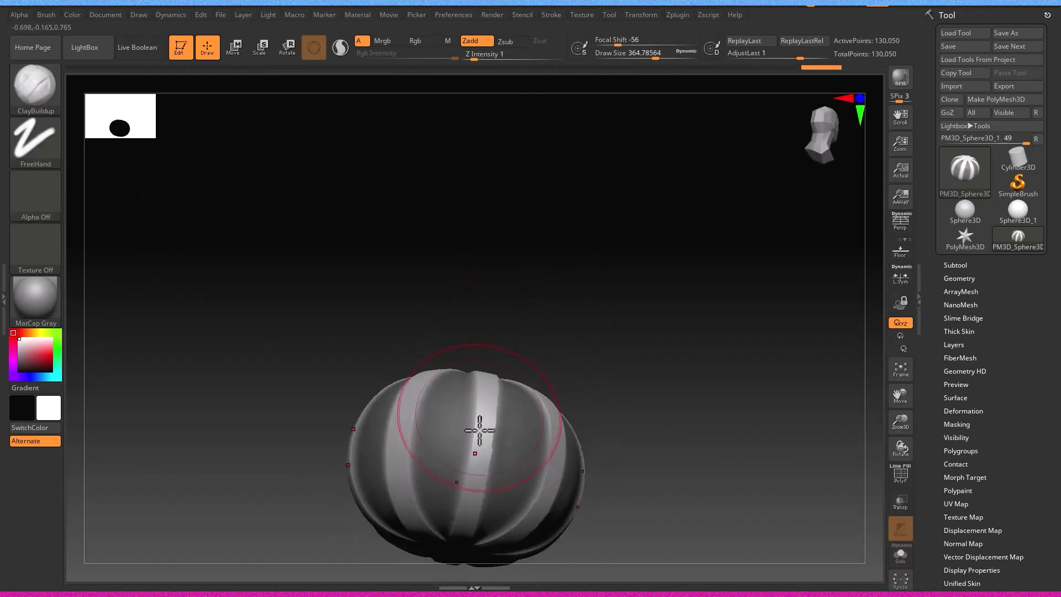
mouse_move(481, 443)
right_mouse_down()
mouse_move(480, 486)
mouse_move(386, 469)
mouse_move(593, 460)
mouse_move(559, 403)
mouse_move(552, 486)
mouse_move(564, 171)
right_mouse_up()
mouse_move(604, 279)
right_mouse_down()
mouse_move(480, 350)
mouse_move(476, 473)
mouse_move(519, 445)
mouse_move(479, 411)
right_mouse_up()
key("s")
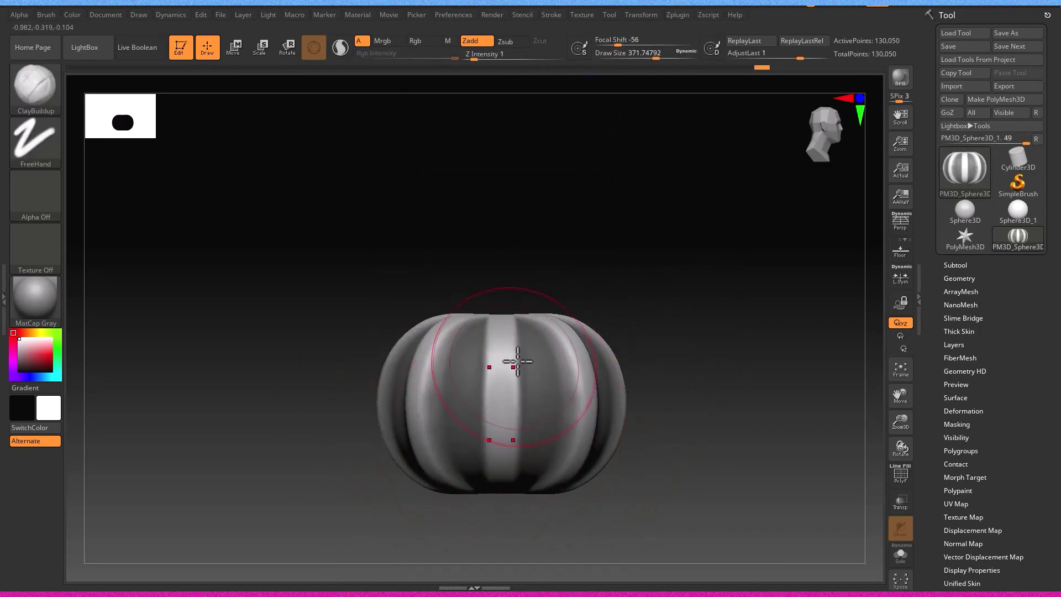
left_click_drag(494, 449, 470, 448)
mouse_move(469, 448)
right_mouse_down()
mouse_move(450, 445)
mouse_move(533, 391)
mouse_move(588, 461)
right_mouse_up()
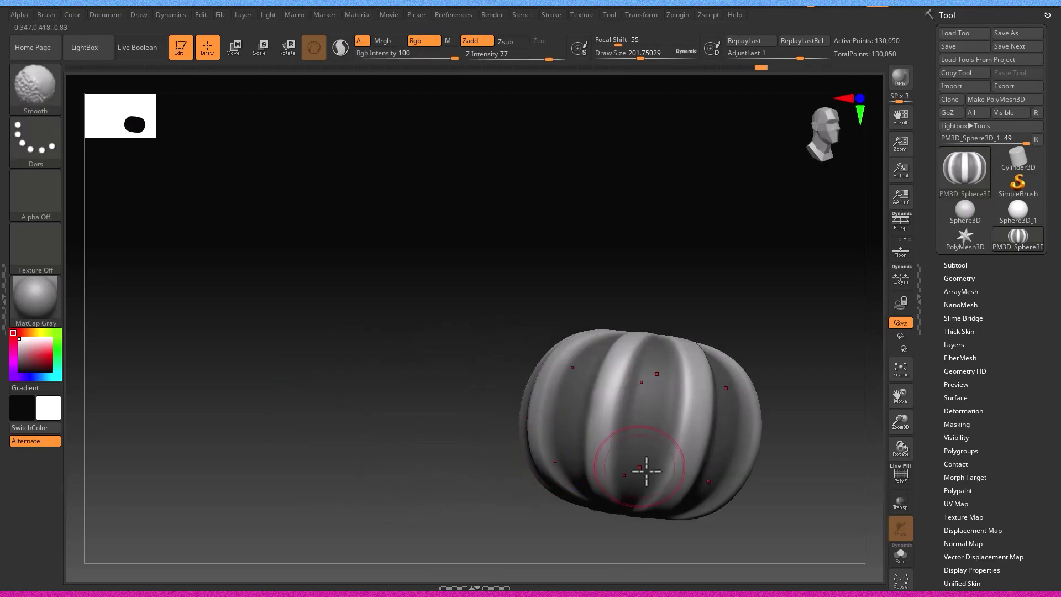
mouse_move(679, 475)
right_mouse_down("alt")
mouse_move(782, 367)
mouse_move(774, 426)
mouse_move(592, 462)
mouse_move(847, 532)
mouse_move(568, 350)
mouse_move(479, 275)
mouse_move(498, 184)
mouse_move(509, 237)
mouse_move(492, 237)
mouse_move(514, 243)
right_mouse_up("alt")
key("ctrl+z")
key("ctrl+z")
key("ctrl+z")
key("ctrl+z")
key("ctrl+z")
key("ctrl+z")
key("ctrl+z")
key("ctrl+z")
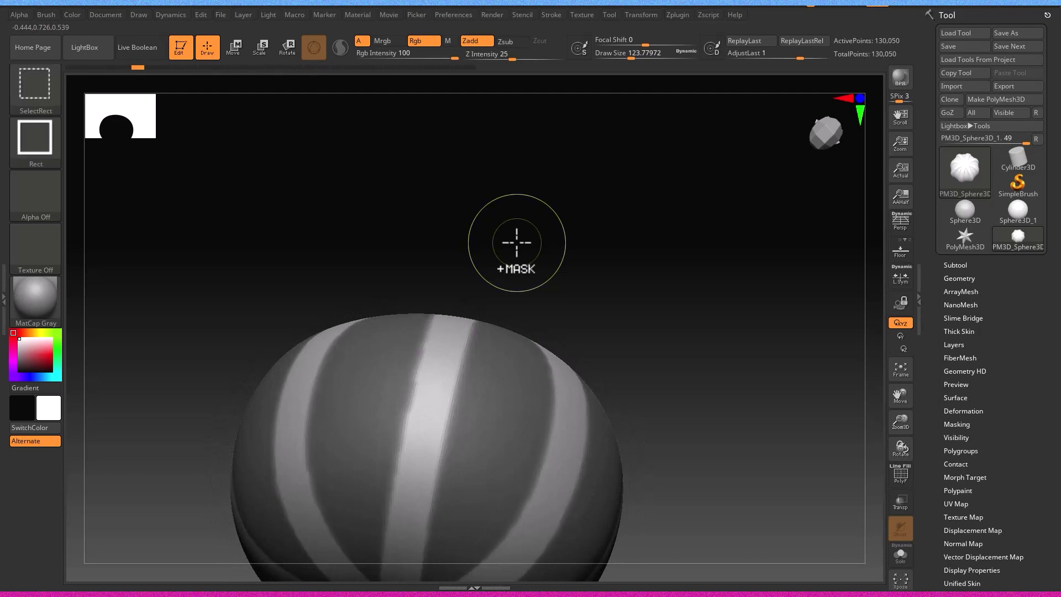
Step: Redo back to the ribbed pumpkin shape, confirming the undo history warnings, and view it from above
key("ctrl+shift+z")
left_click(438, 390)
left_click(441, 431)
key("ctrl+shift+z")
mouse_move(738, 395)
right_mouse_down()
mouse_move(581, 433)
mouse_move(505, 474)
mouse_move(628, 320)
mouse_move(639, 374)
mouse_move(611, 422)
mouse_move(538, 431)
right_mouse_up()
key("ctrl")
Step: Invert the mask and then clear it from the whole pumpkin
key("ctrl+i")
mouse_move(457, 534)
right_mouse_down()
mouse_move(497, 372)
mouse_move(546, 483)
right_mouse_up()
key("shift")
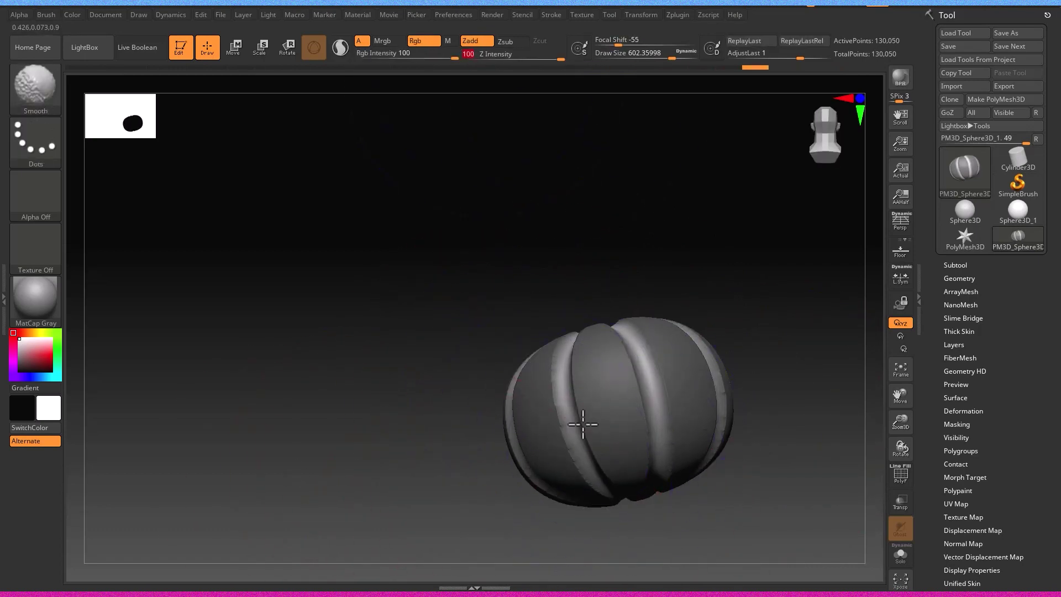
mouse_move(638, 418)
right_mouse_down()
mouse_move(753, 492)
mouse_move(533, 253)
mouse_move(640, 473)
mouse_move(492, 488)
mouse_move(383, 481)
mouse_move(499, 450)
mouse_move(473, 317)
right_mouse_up()
Step: Mask a small circle at the top's centre, invert it, and sculpt a sunken dimple there
key("s")
left_click_drag(519, 383, 473, 384)
left_click(436, 366, "ctrl")
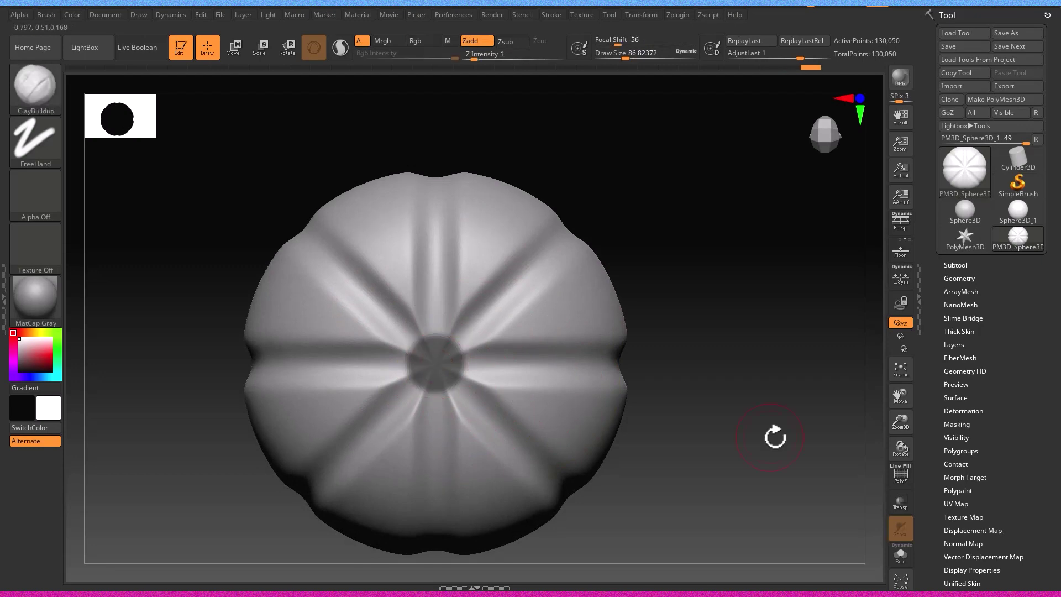
left_click(857, 540, "ctrl")
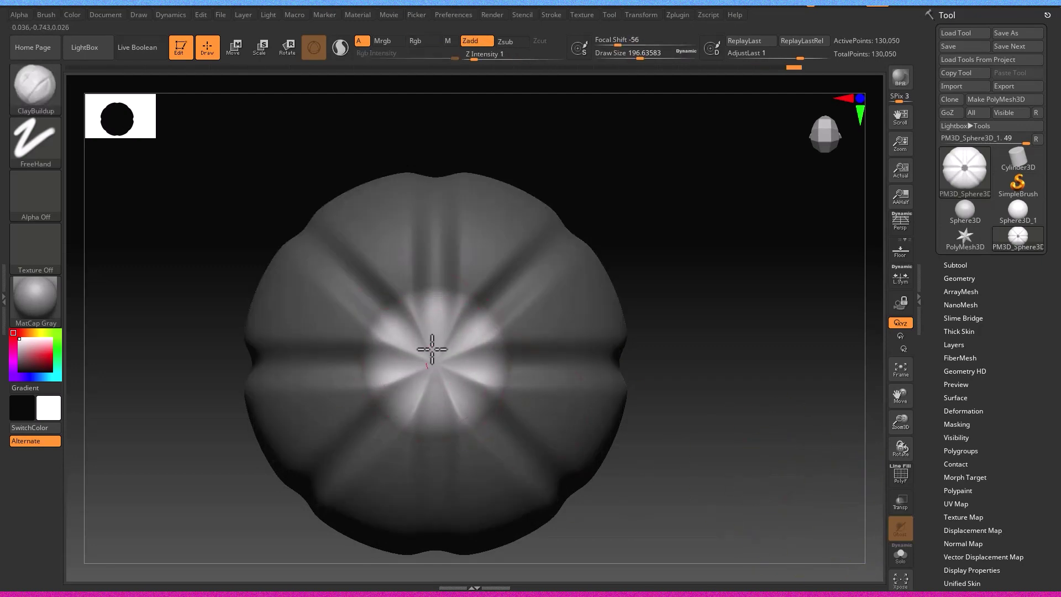
mouse_move(428, 349)
right_mouse_down()
mouse_move(427, 400)
mouse_move(438, 395)
mouse_move(387, 396)
mouse_move(663, 474)
right_mouse_up()
mouse_move(630, 422)
right_mouse_down()
mouse_move(587, 407)
mouse_move(630, 473)
mouse_move(421, 387)
mouse_move(473, 348)
mouse_move(506, 442)
right_mouse_up()
left_click(823, 132)
mouse_move(505, 528)
right_mouse_down()
mouse_move(498, 427)
mouse_move(670, 379)
mouse_move(593, 469)
mouse_move(677, 364)
mouse_move(502, 359)
mouse_move(625, 123)
mouse_move(438, 290)
right_mouse_up()
mouse_move(427, 136)
right_mouse_down()
mouse_move(305, 442)
mouse_move(485, 474)
right_mouse_up()
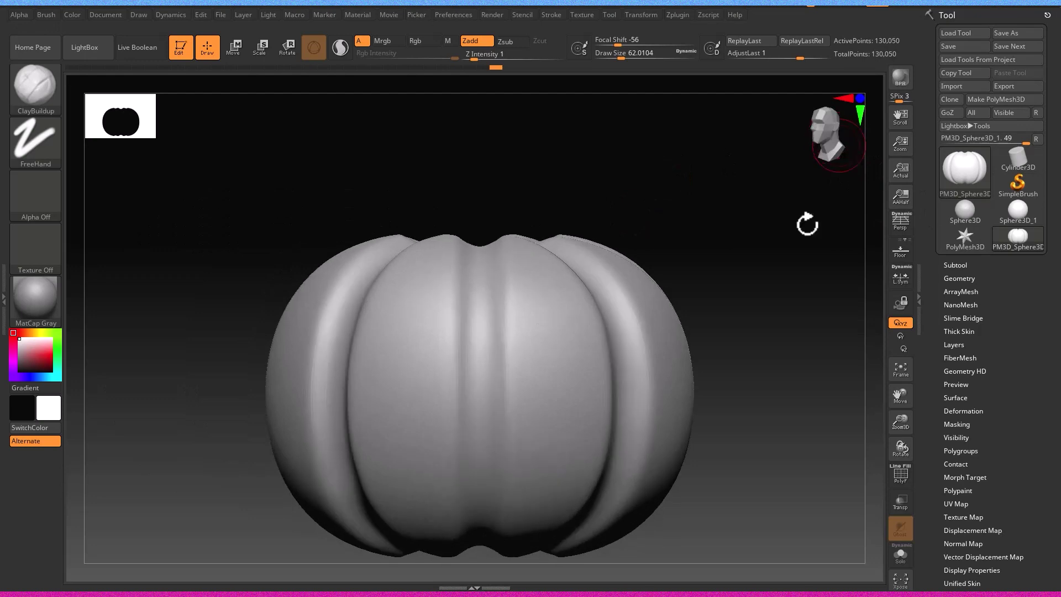
Step: Shrink the brush to about 29, turn the pumpkin front-on, and enable mirrored symmetry
left_click_drag(487, 381, 458, 432)
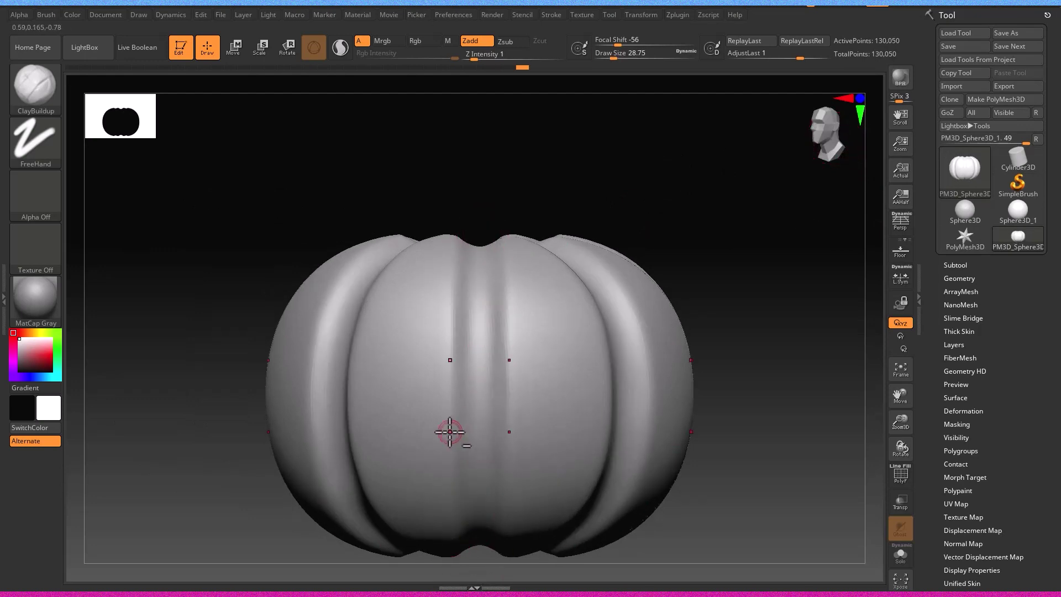
right_click_drag(629, 243, 671, 255)
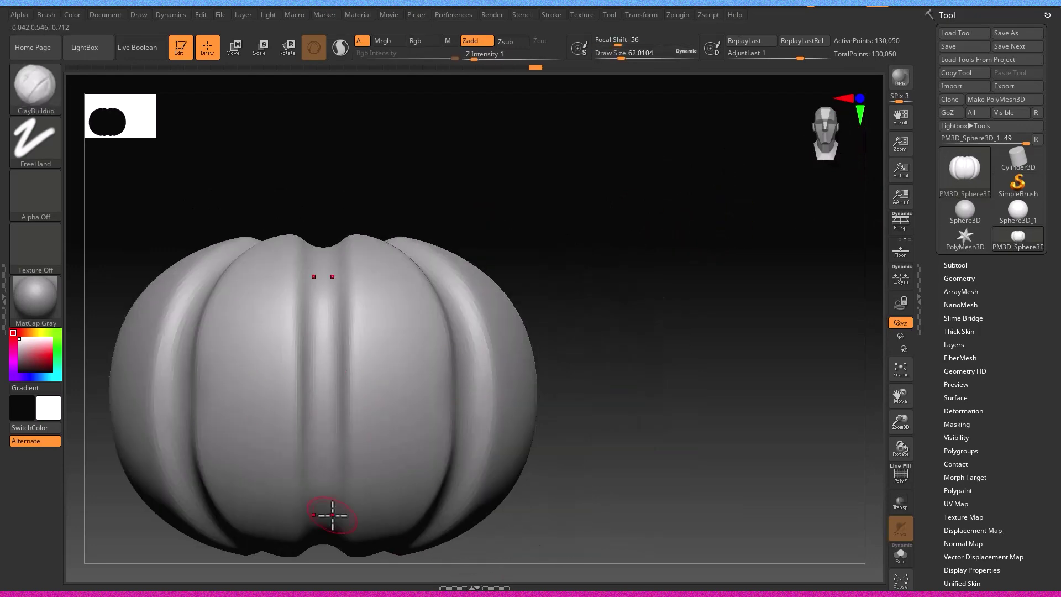
right_click_drag(332, 515, 312, 370, "ctrl")
left_click(641, 15)
left_click(681, 354)
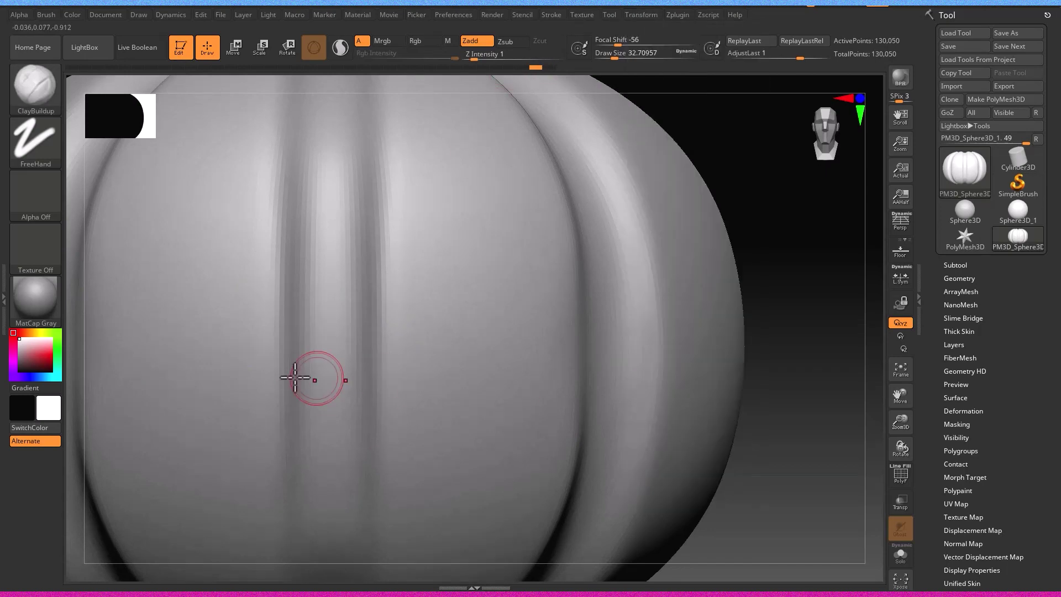
left_click_drag(324, 384, 355, 406)
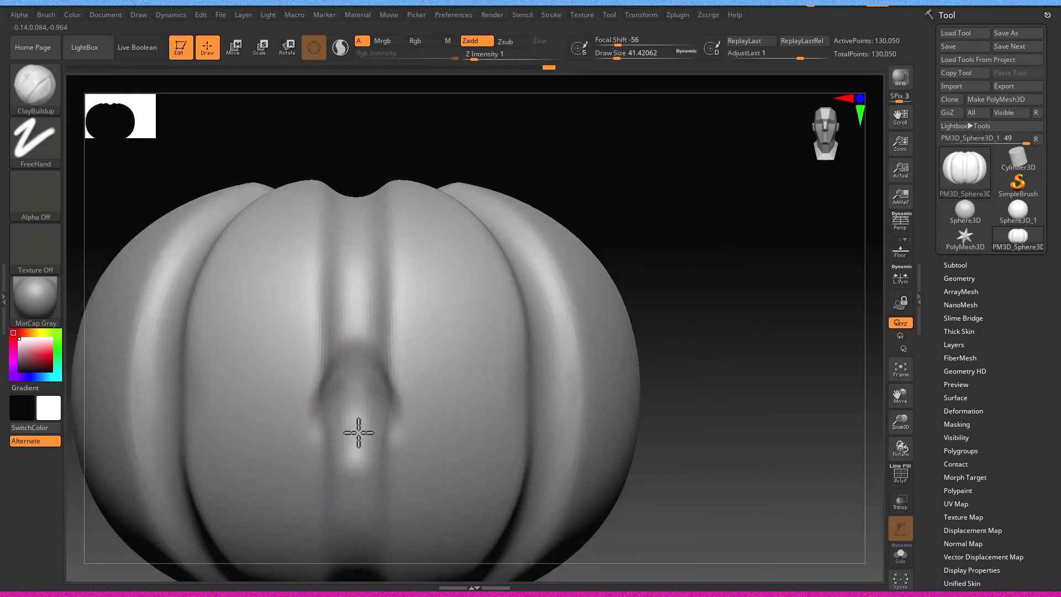
Step: Enlarge the brush to about 74 and start shaping the nose with the Move brush
key("s")
left_click_drag(353, 416, 336, 415)
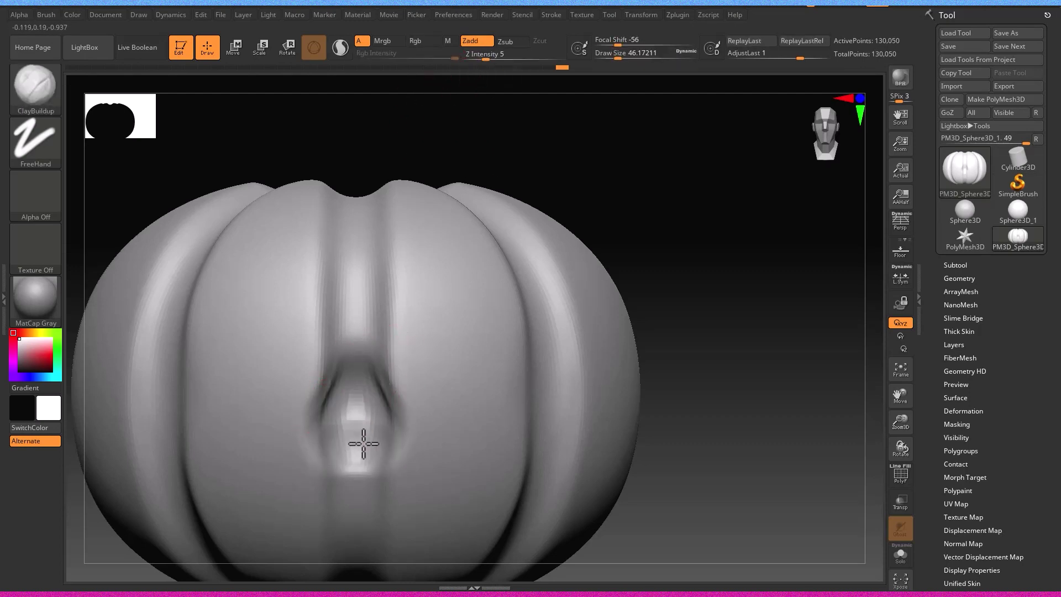
mouse_move(337, 442)
right_mouse_down()
mouse_move(320, 379)
mouse_move(355, 421)
mouse_move(307, 403)
mouse_move(344, 384)
mouse_move(320, 414)
right_mouse_up()
key("s")
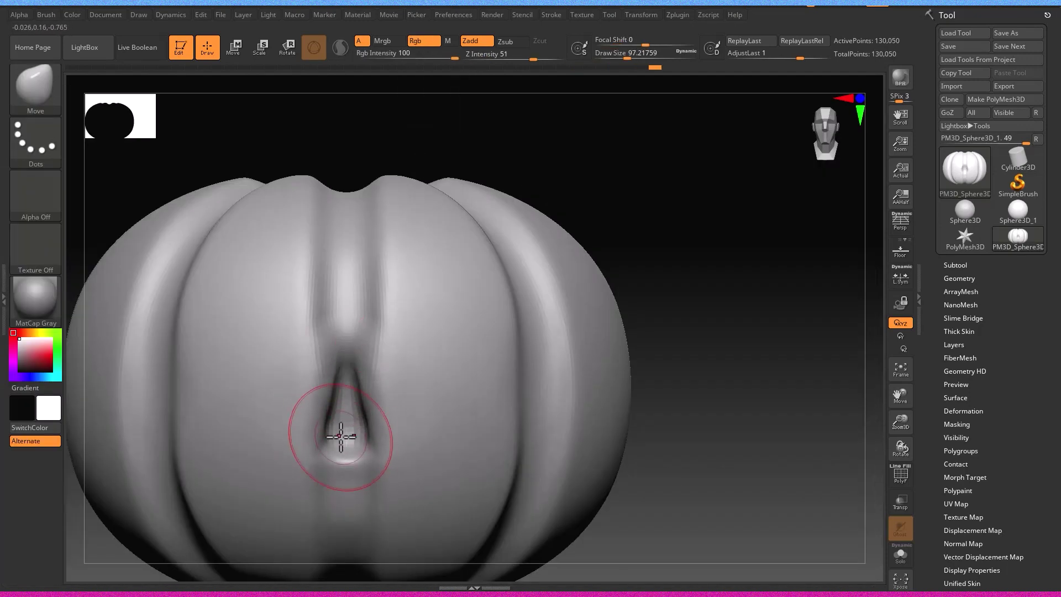
mouse_move(338, 508)
right_mouse_down()
mouse_move(343, 539)
mouse_move(299, 446)
right_mouse_up()
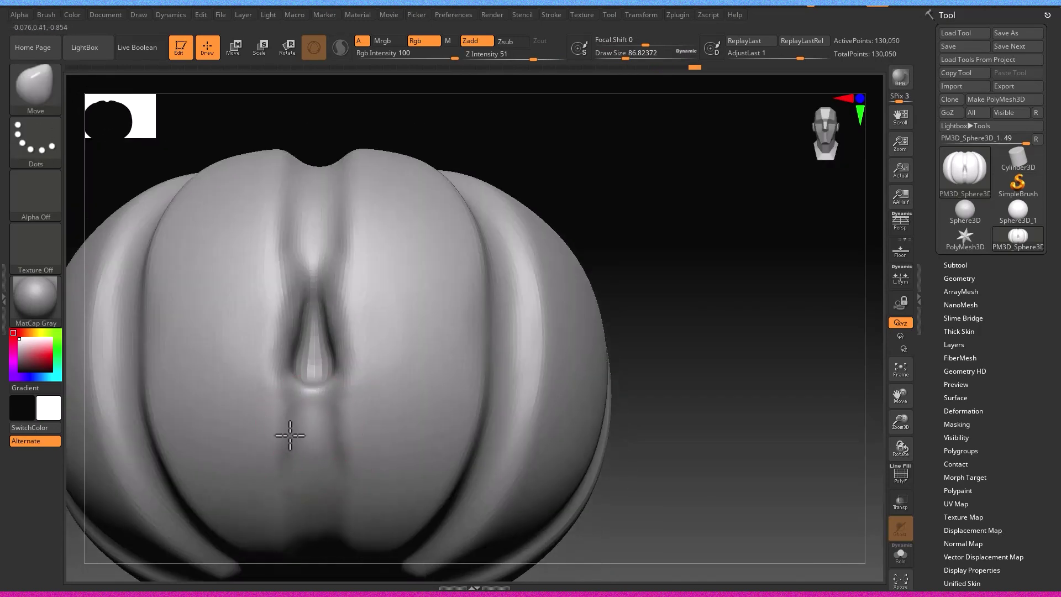
mouse_move(305, 497)
right_mouse_down()
mouse_move(284, 462)
mouse_move(289, 533)
mouse_move(400, 491)
right_mouse_up()
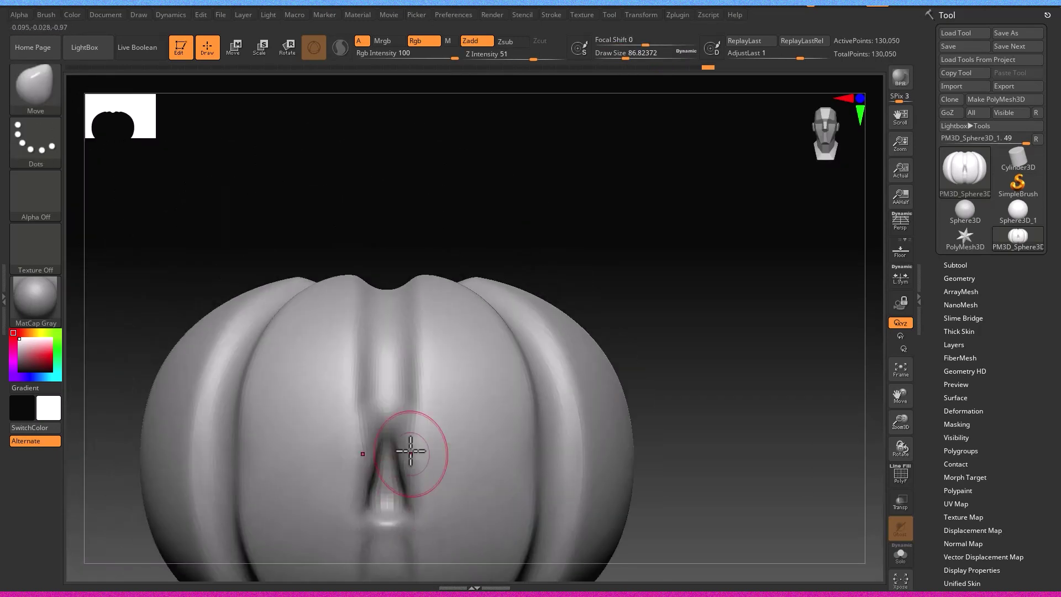
Step: Refine the pointed teardrop nose with ClayBuildup and Move brushes, smoothing stray stroke marks
key("b")
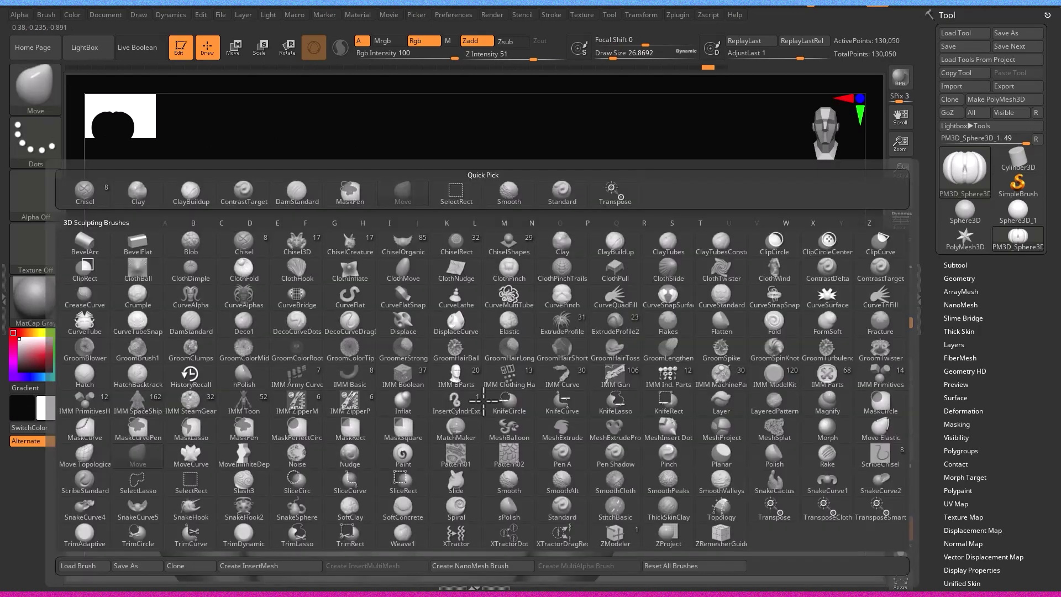
key("c")
key("b")
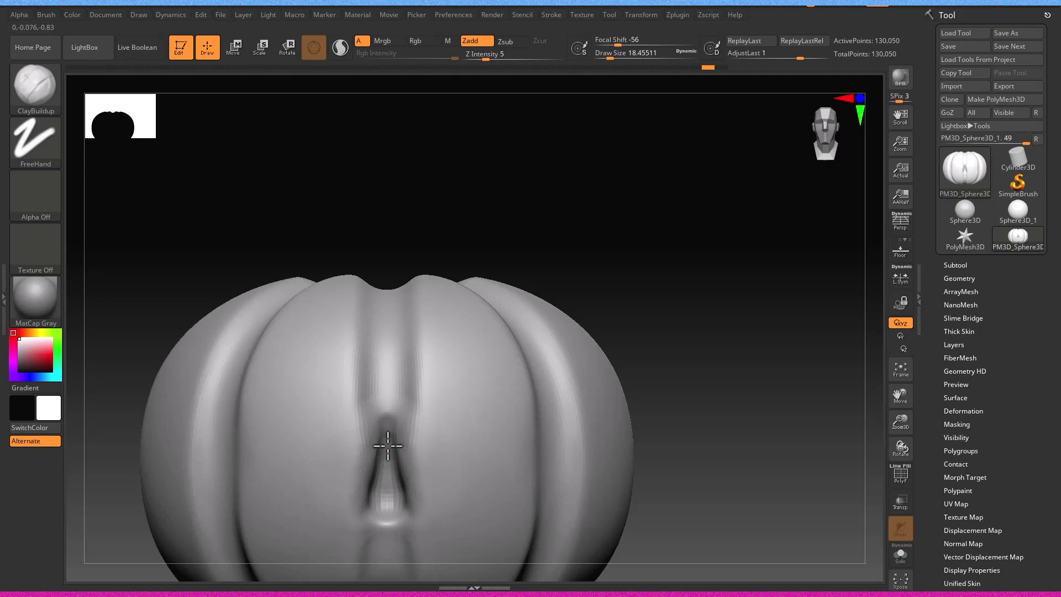
right_click_drag(379, 480, 403, 395)
key("b")
key("m")
key("v")
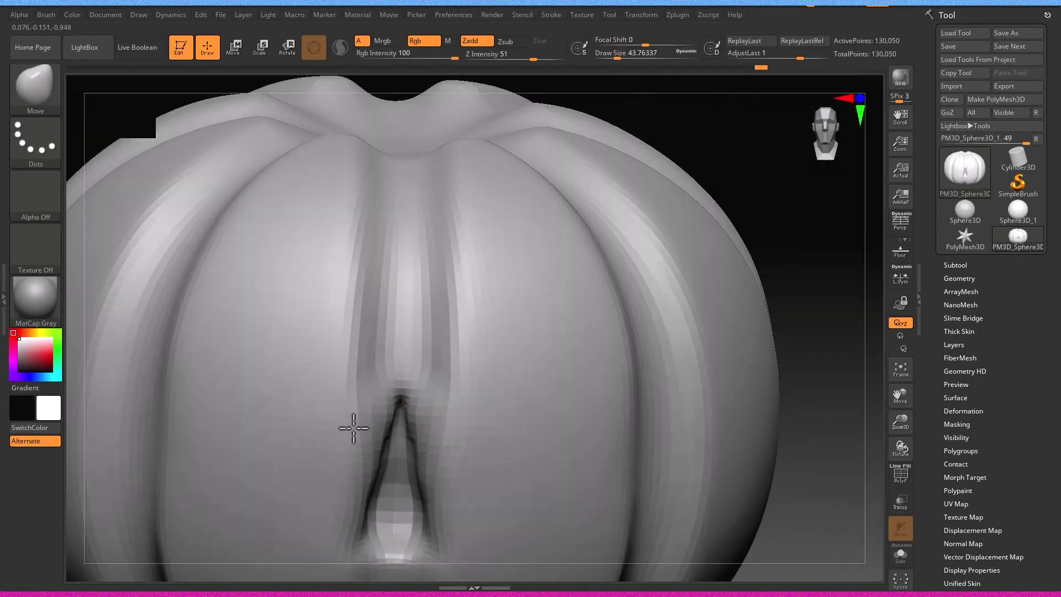
right_click_drag(353, 427, 407, 397, "ctrl")
key("b")
key("c")
key("b")
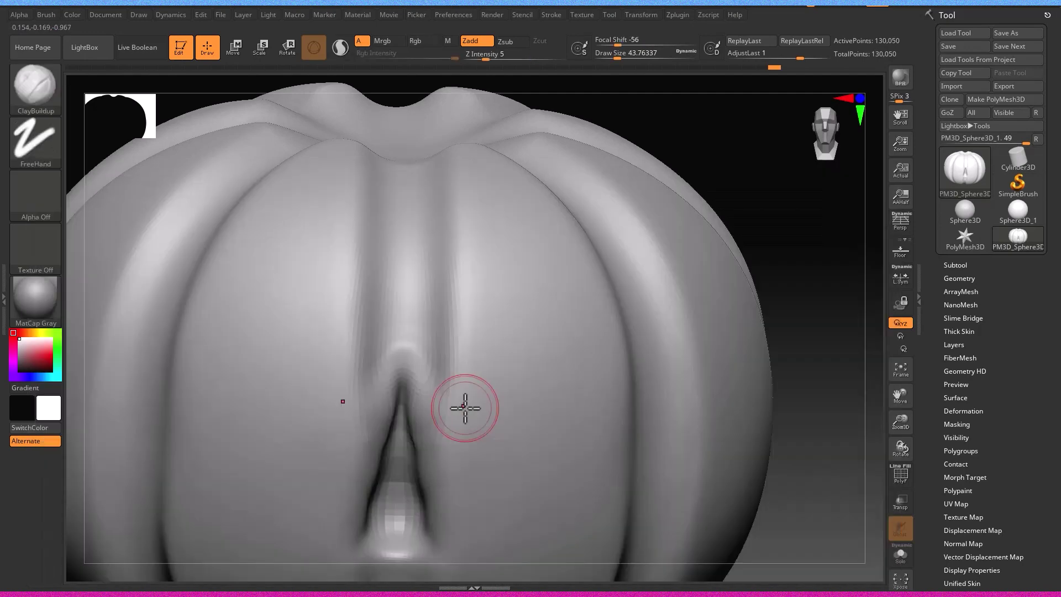
left_click_drag(572, 406, 481, 375, "shift")
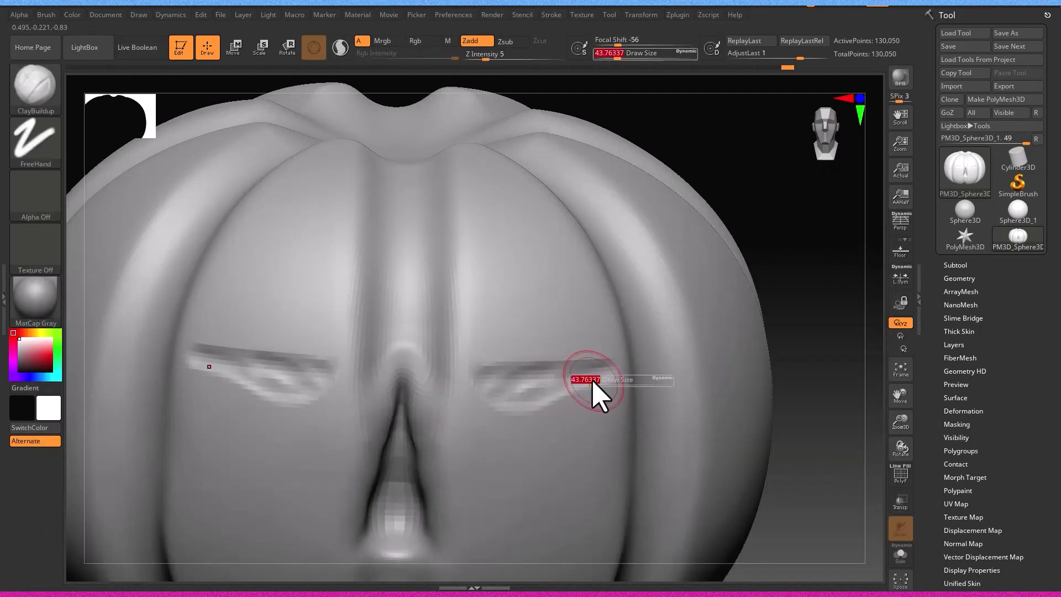
Step: Deepen the carved brow lines, then subdivide the pumpkin for finer detail
key("ctrl+shift")
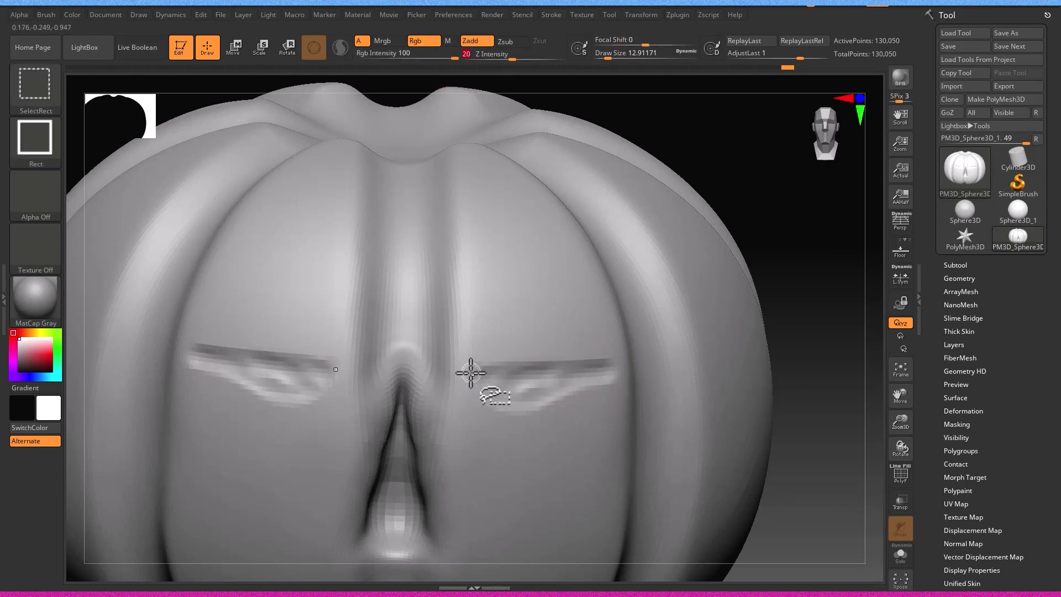
left_click_drag(614, 369, 485, 379, "ctrl+shift")
left_click_drag(608, 373, 603, 372, "ctrl")
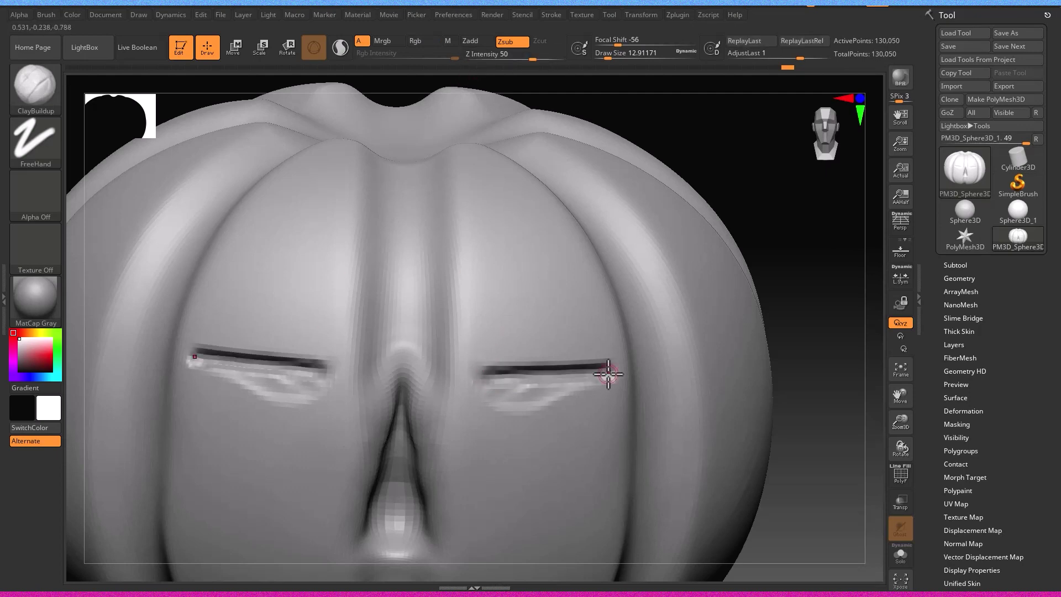
key("ctrl+d")
scroll(656, 396, "down", 3)
scroll(569, 422, "up", 8)
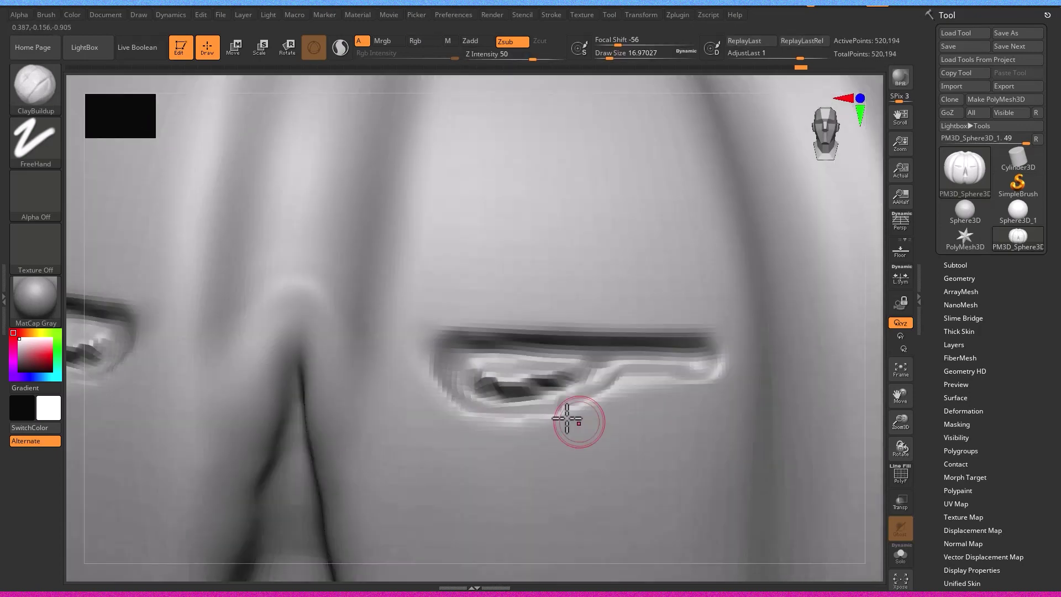
Step: Smooth the carved eye area and shape soft lower lids into sleepy half-closed eyes
left_click_drag(486, 372, 474, 372, "shift")
left_click_drag(532, 59, 499, 59)
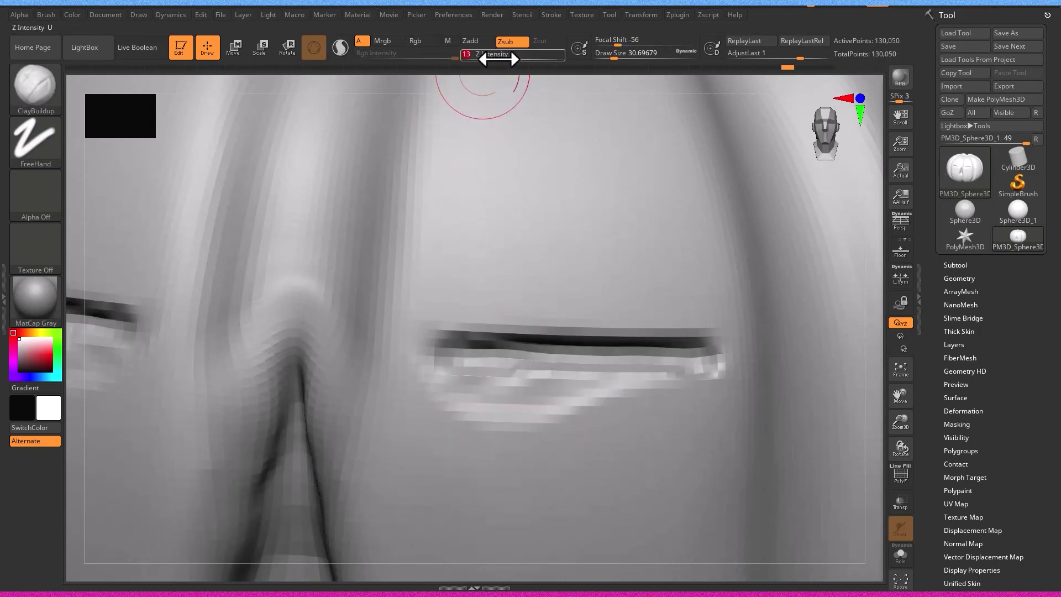
mouse_move(501, 388)
left_mouse_down()
mouse_move(646, 360)
mouse_move(475, 374)
mouse_move(674, 366)
mouse_move(501, 385)
mouse_move(592, 332)
mouse_move(561, 422)
mouse_move(549, 348)
left_mouse_up()
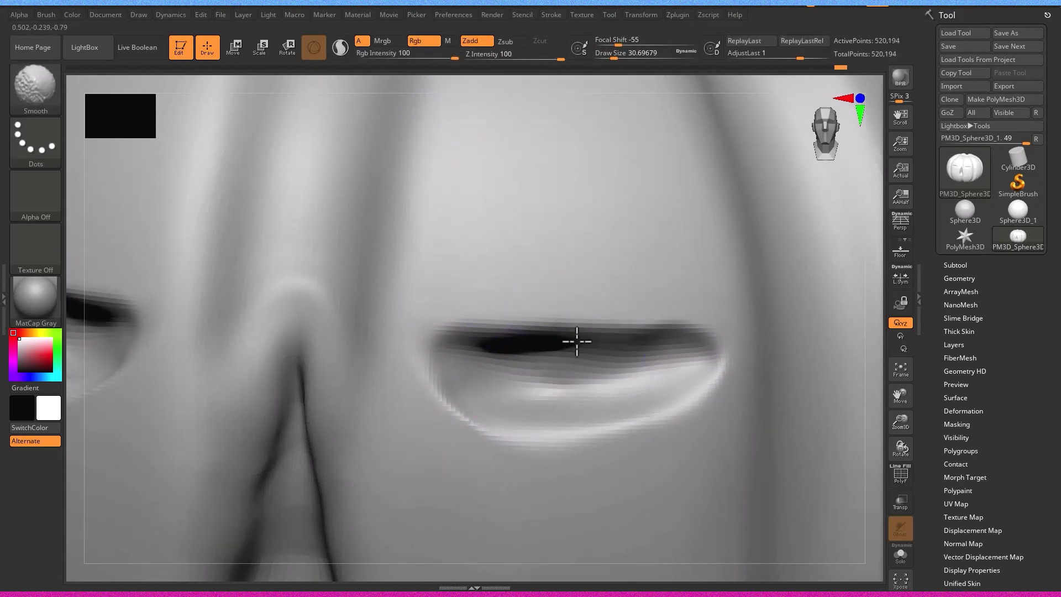
scroll(387, 437, "down", 5)
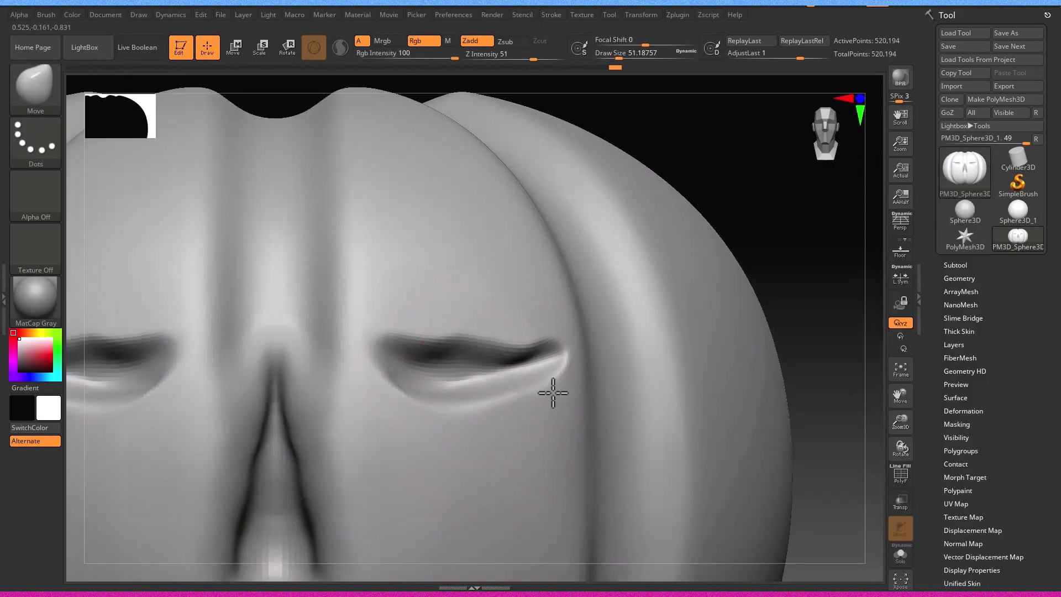
mouse_move(431, 343)
left_mouse_down()
mouse_move(355, 338)
mouse_move(386, 326)
left_mouse_up()
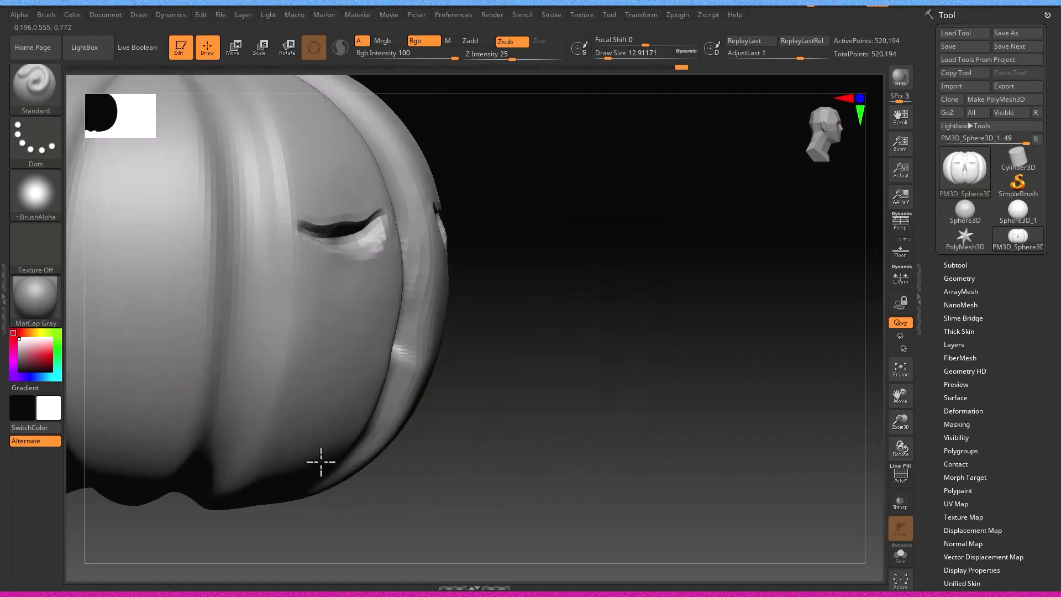
left_click_drag(321, 462, 242, 423)
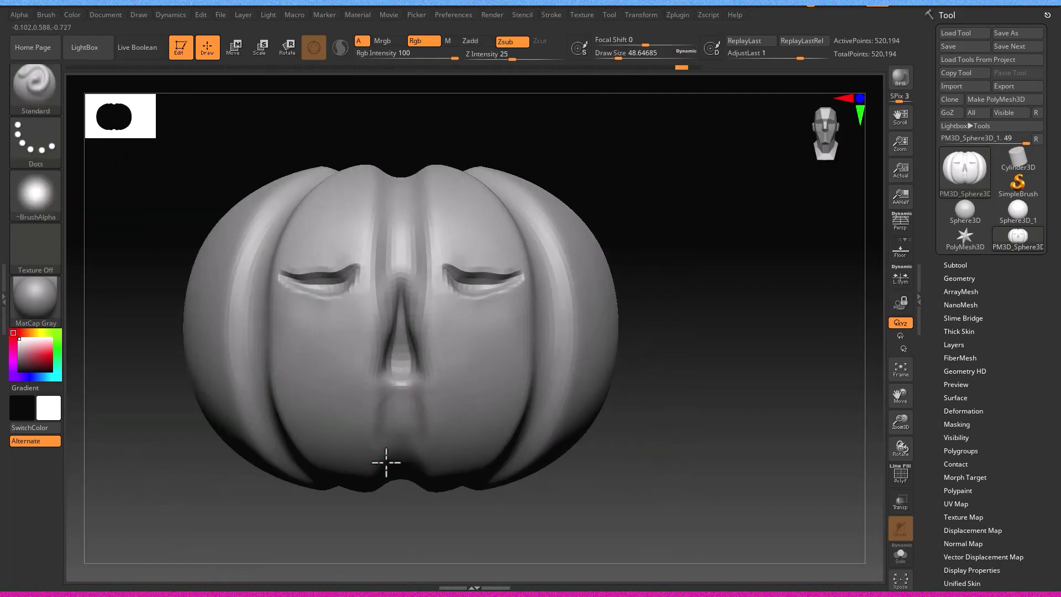
mouse_move(387, 462)
right_mouse_down("alt")
mouse_move(403, 255)
mouse_move(196, 447)
right_mouse_up("alt")
Step: Dent the zigzag mouth below the nose and smooth down its tooth ridges
left_click(214, 381)
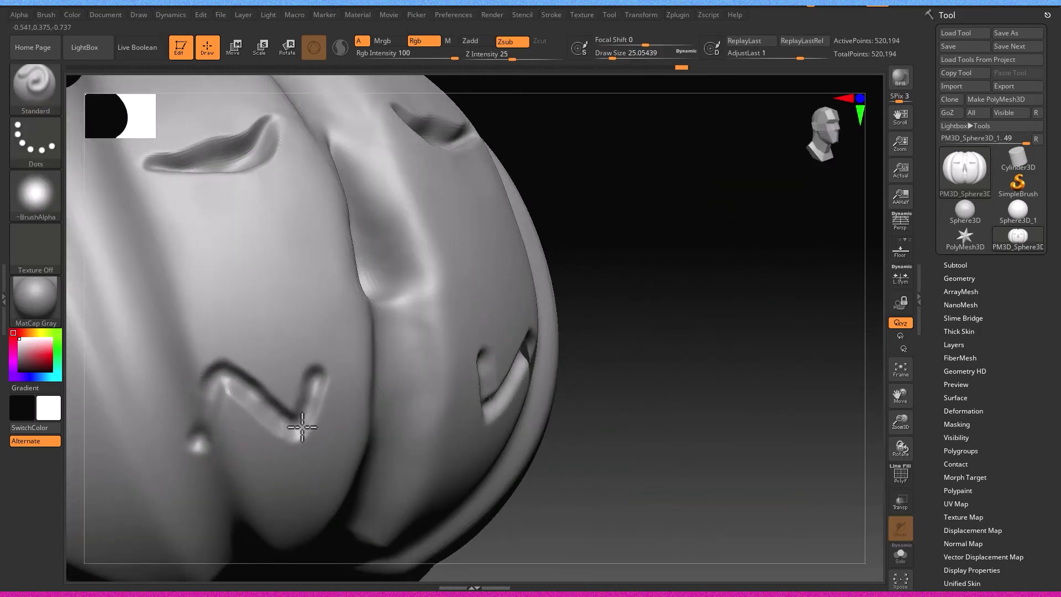
right_click_drag(302, 426, 311, 379, "shift")
left_click_drag(315, 376, 353, 407, "shift")
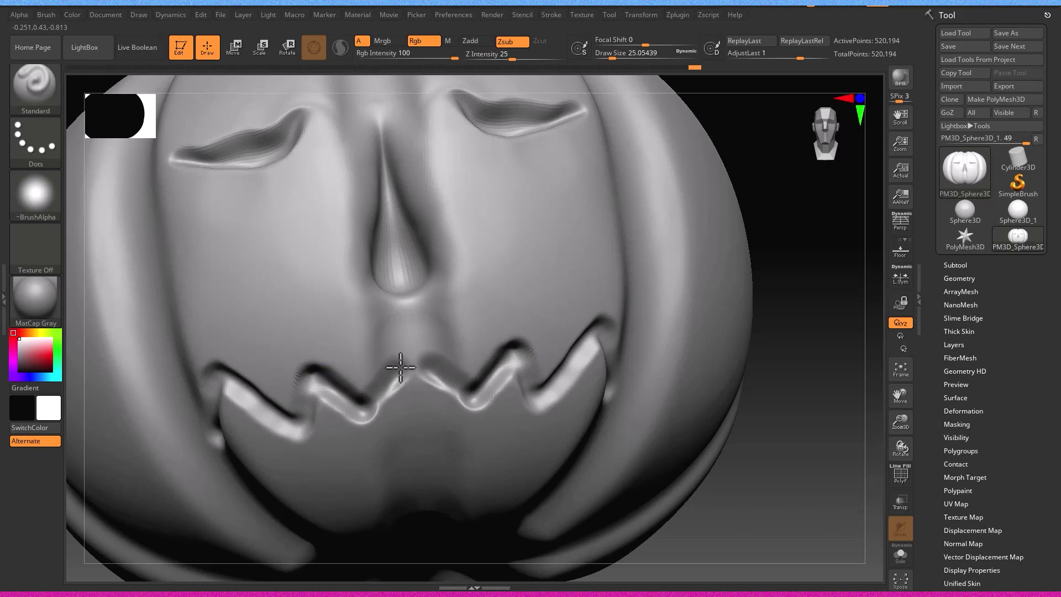
left_click_drag(401, 366, 366, 389, "shift")
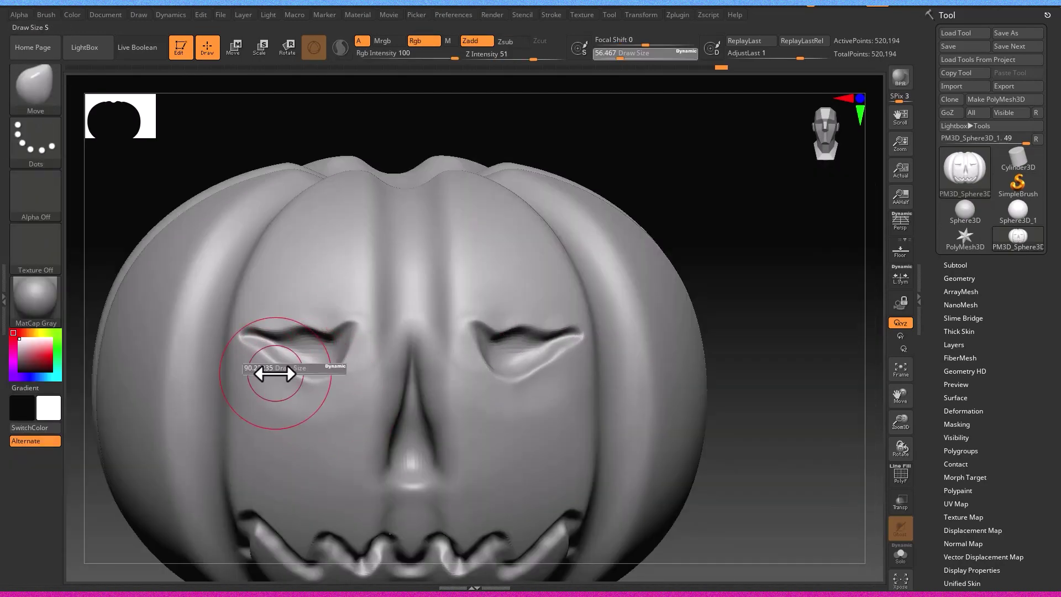
Step: Pull the upper eyelids into wavy sleepy creases, adjusting brush size along the way
left_click_drag(275, 372, 329, 379)
scroll(528, 441, "down", 5)
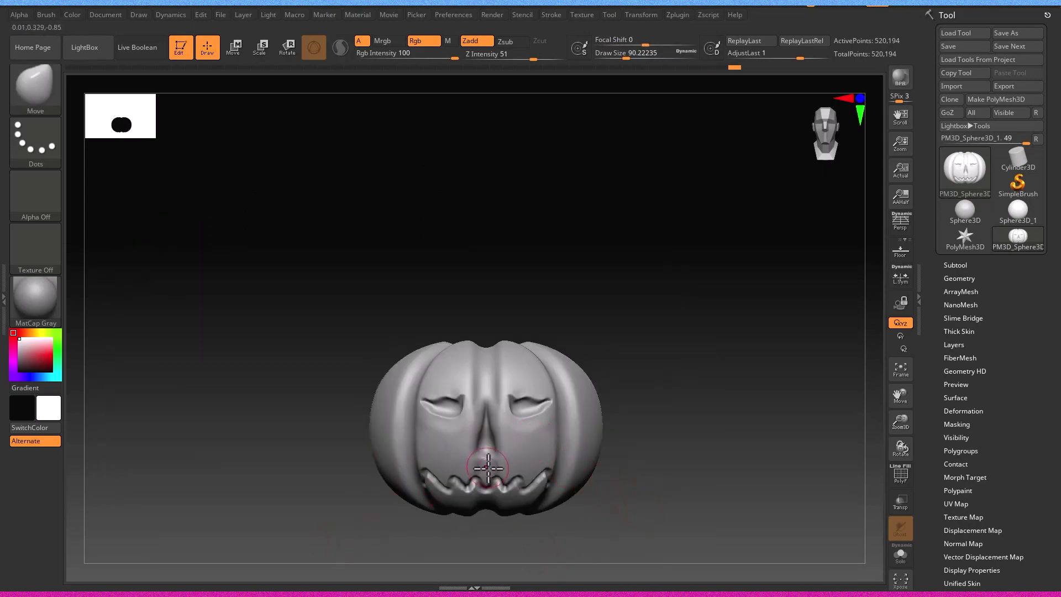
scroll(489, 466, "up", 5)
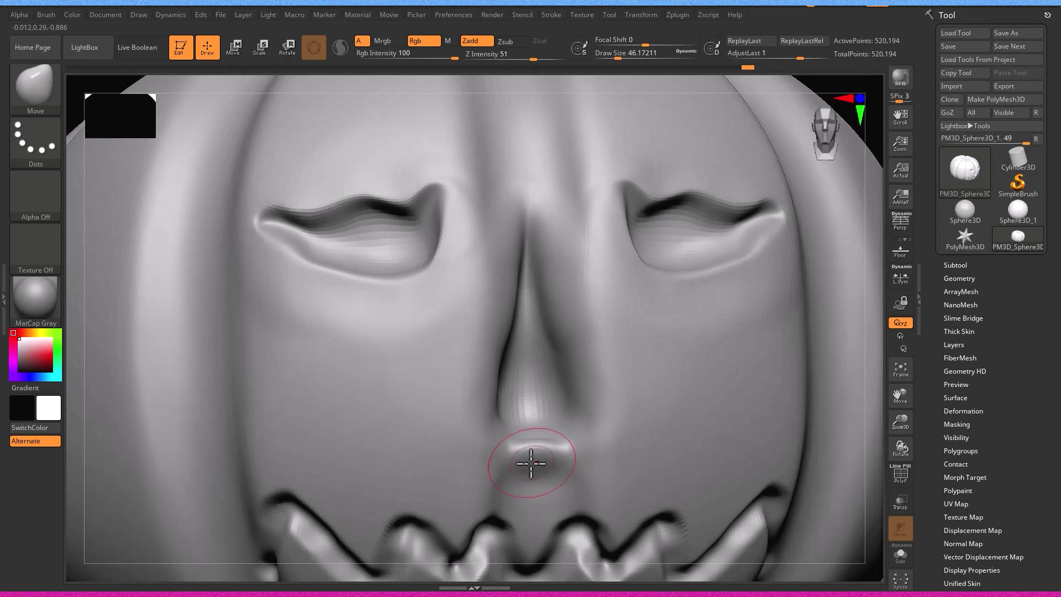
scroll(539, 450, "down", 1)
scroll(611, 403, "down", 1)
scroll(590, 420, "down", 4)
key("s")
right_click_drag(589, 435, 668, 386)
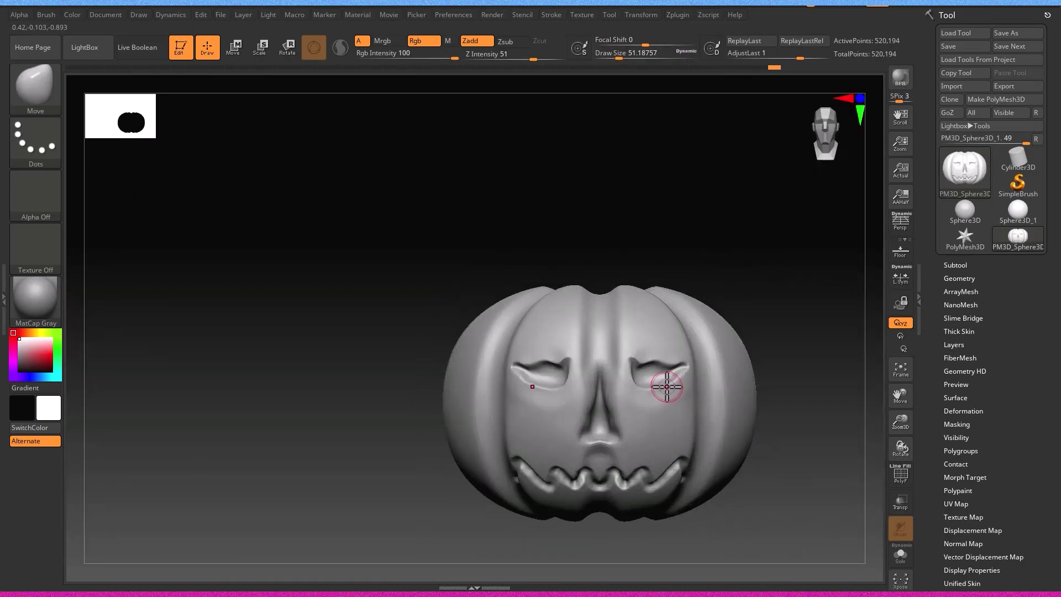
scroll(660, 362, "up", 3)
scroll(805, 422, "up", 1)
key("s")
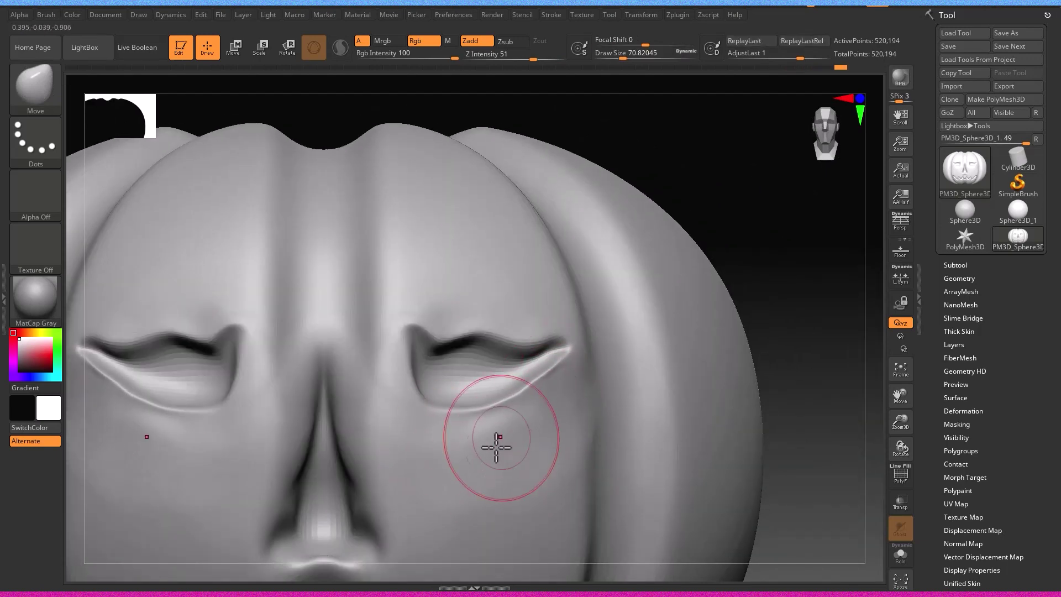
scroll(405, 352, "down", 5)
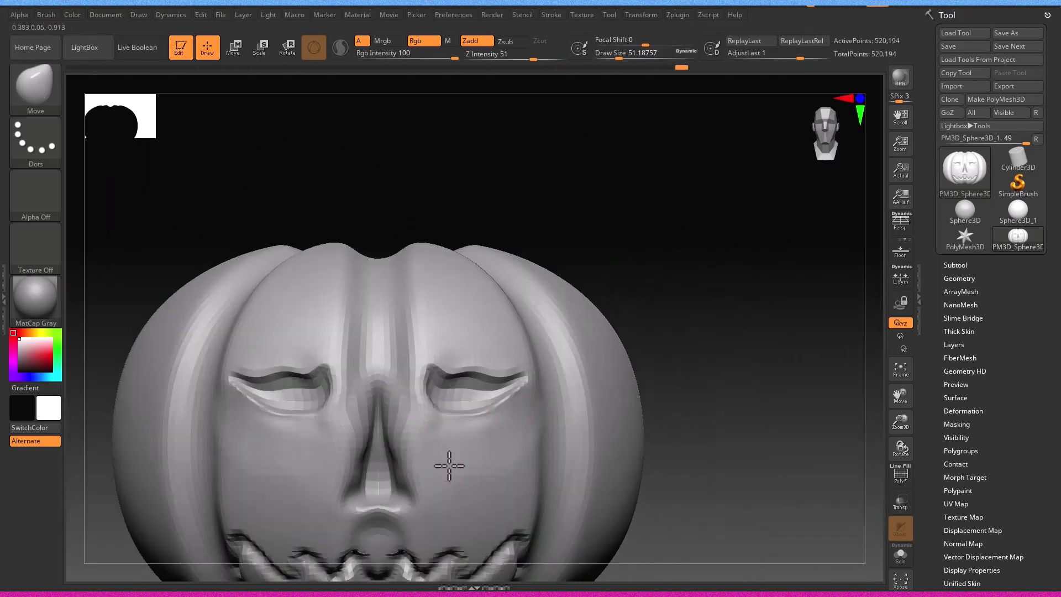
Step: Smooth the top of the pumpkin where the stem will sit
right_click_drag(449, 462, 396, 429)
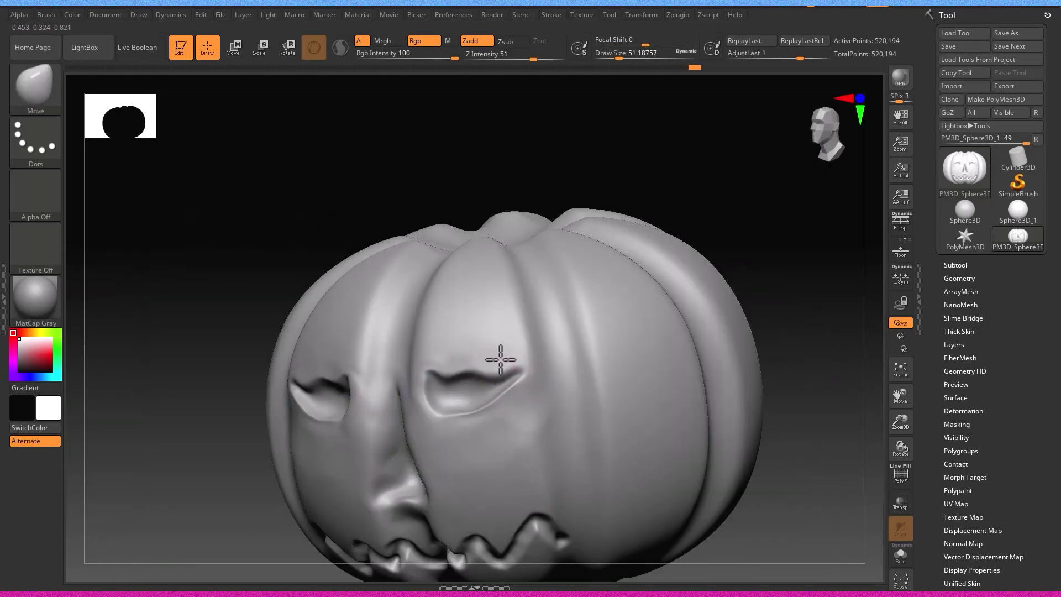
mouse_move(526, 385)
right_mouse_down("shift")
mouse_move(431, 399)
mouse_move(465, 392)
right_mouse_up("shift")
scroll(685, 400, "down", 3)
mouse_move(675, 402)
right_mouse_down("alt")
mouse_move(769, 466)
mouse_move(497, 457)
mouse_move(426, 407)
mouse_move(607, 342)
mouse_move(547, 354)
mouse_move(490, 414)
right_mouse_up("alt")
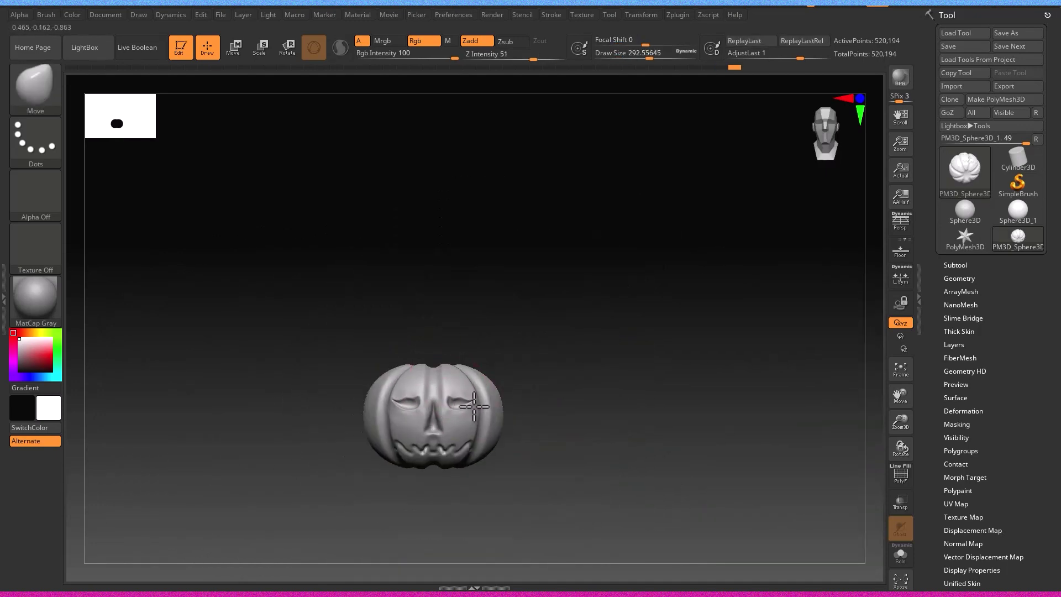
scroll(498, 408, "up", 3)
mouse_move(530, 421)
right_mouse_down()
mouse_move(414, 367)
mouse_move(498, 517)
right_mouse_up()
left_click_drag(511, 365, 488, 394, "shift")
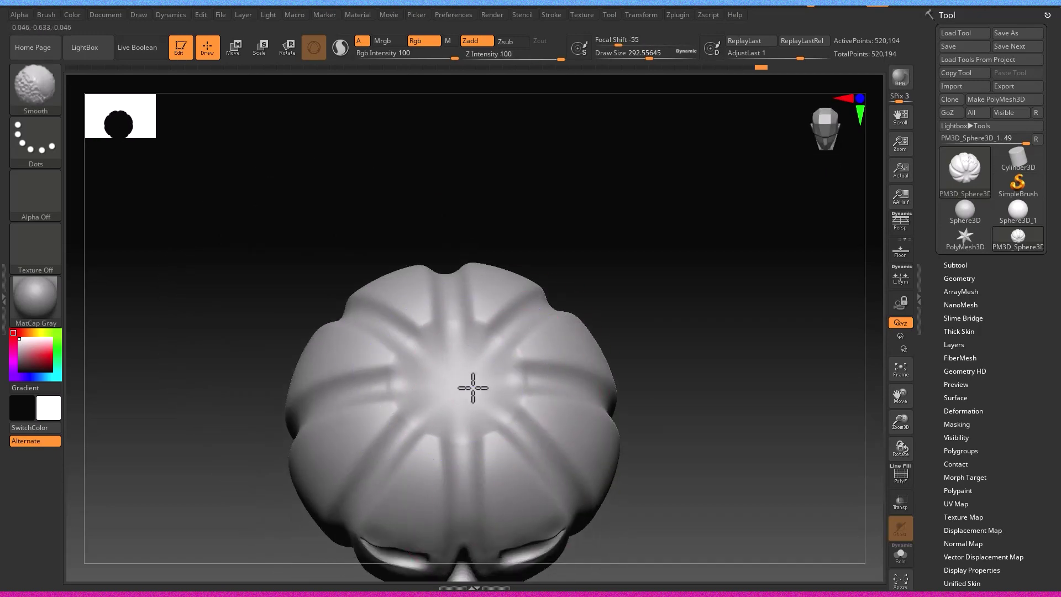
left_click(956, 265)
Step: Append a sphere subtool, flatten it into a disc and sink it into the pumpkin top
left_click(1004, 377)
left_click(588, 336)
key("w")
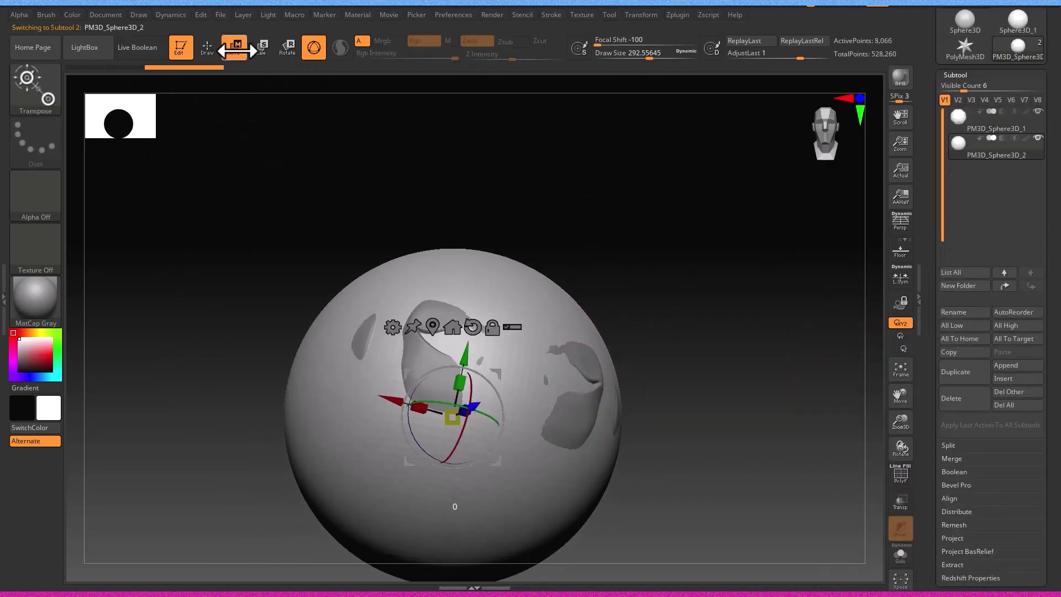
scroll(658, 322, "down", 3)
scroll(658, 322, "up", 5)
left_click_drag(485, 264, 481, 353)
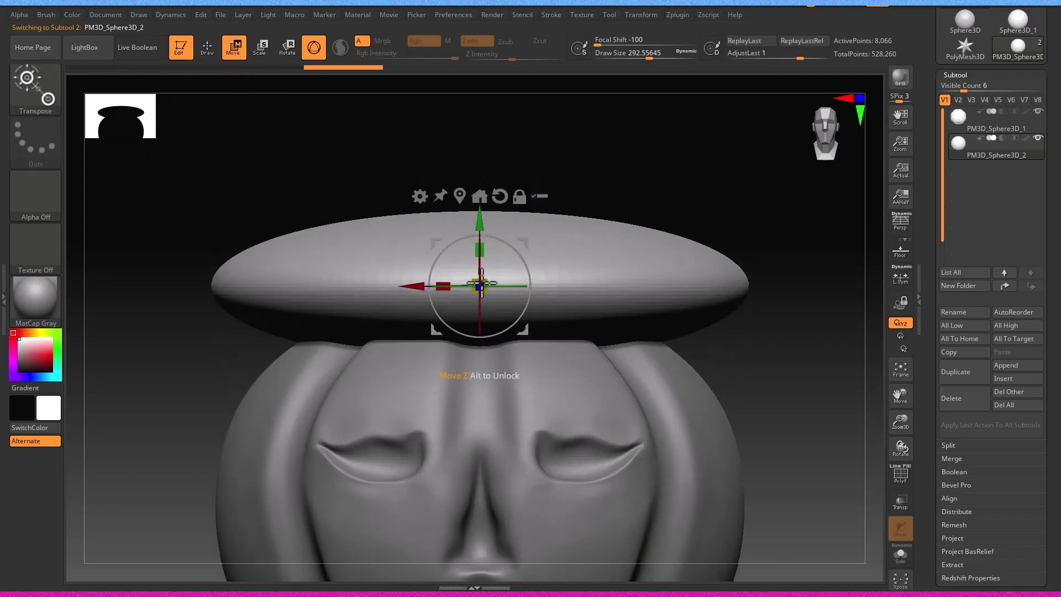
left_click_drag(607, 442, 382, 403)
left_click_drag(479, 287, 461, 389)
mouse_move(568, 421)
left_mouse_down()
mouse_move(299, 312)
mouse_move(291, 351)
mouse_move(201, 255)
left_mouse_up()
Step: Pull a tapered stem up from the disc with a smaller Move brush
key("q")
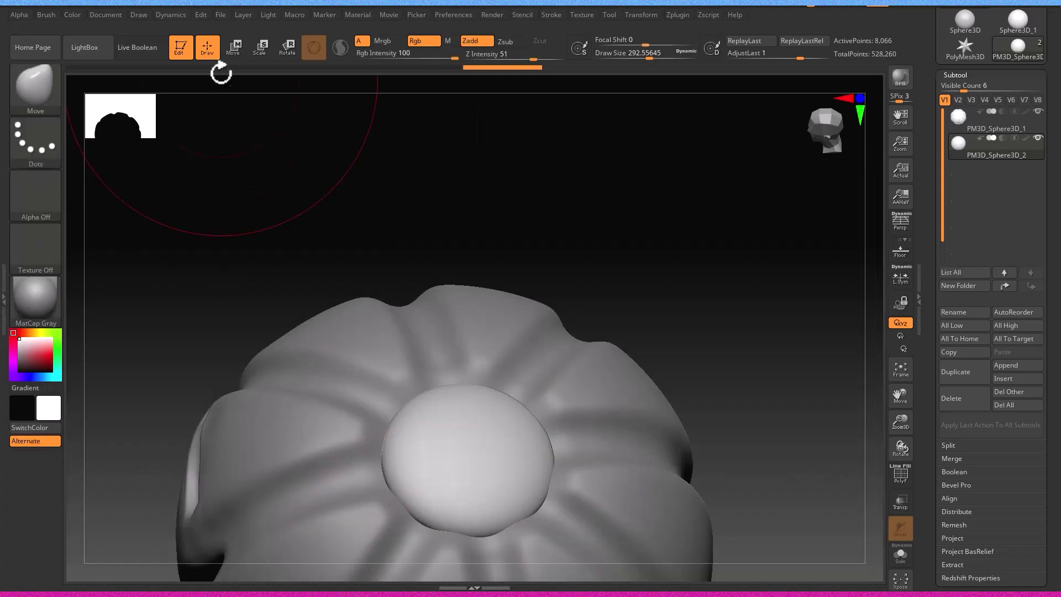
key("[")
key("[")
key("[")
left_click_drag(462, 438, 470, 450)
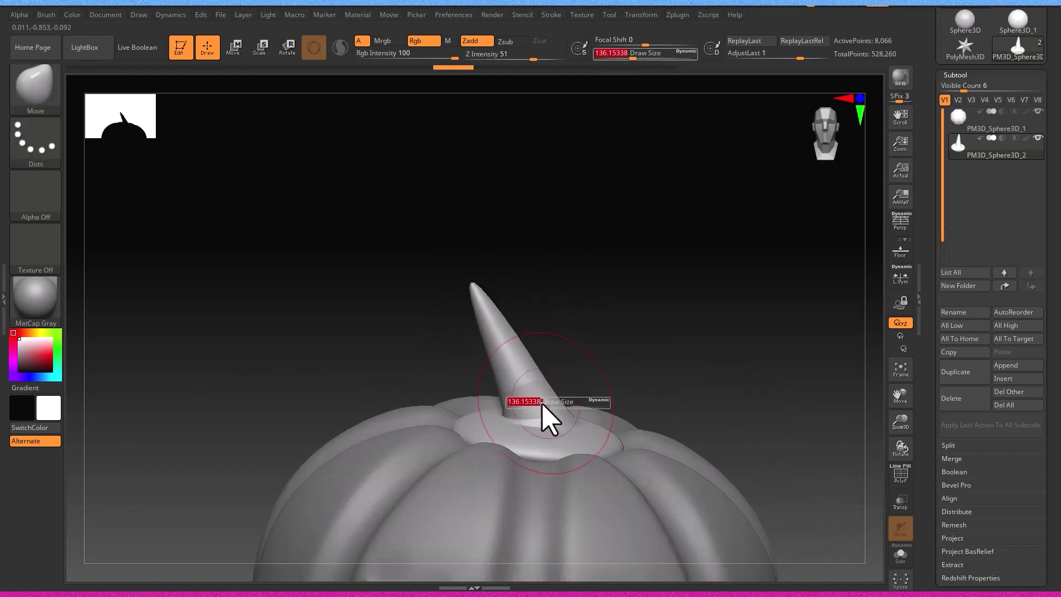
key("ctrl+z")
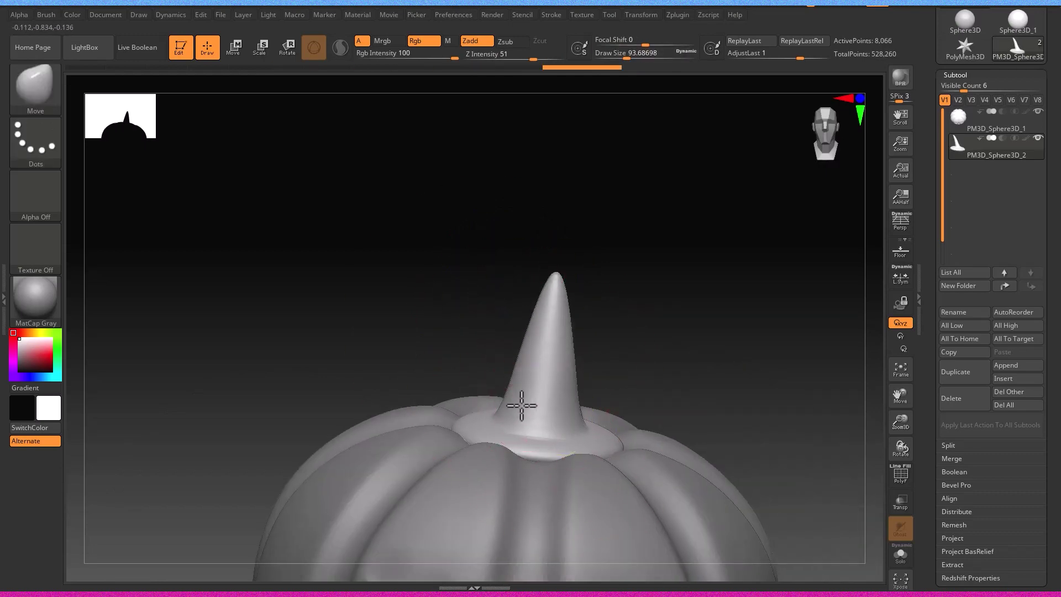
right_click_drag(513, 405, 475, 375)
right_click_drag(514, 302, 540, 396)
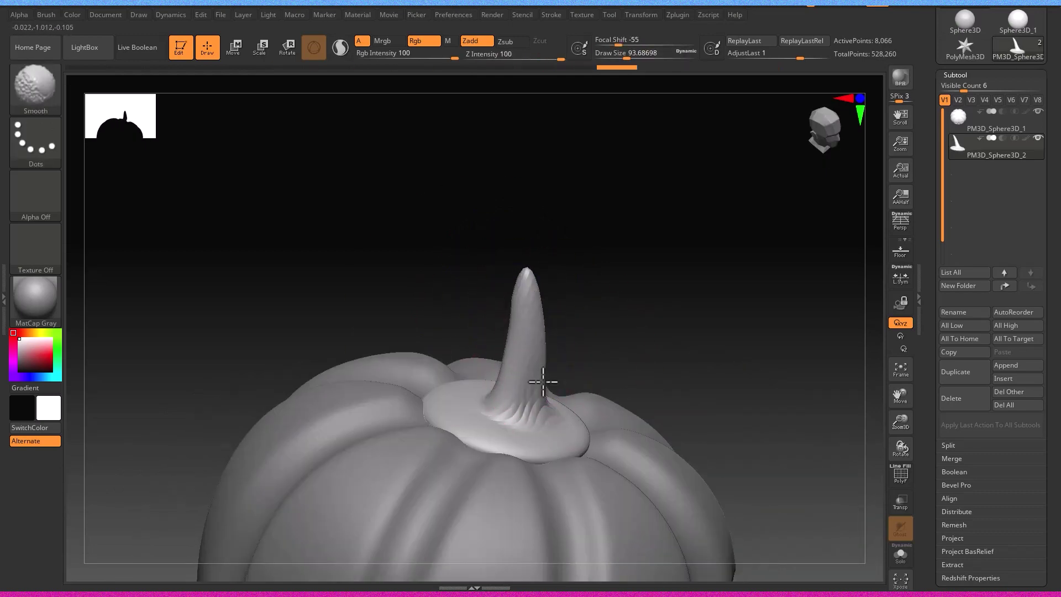
Step: DynaMesh the stem for even geometry and subdivide it to 15,848 points
key("ctrl")
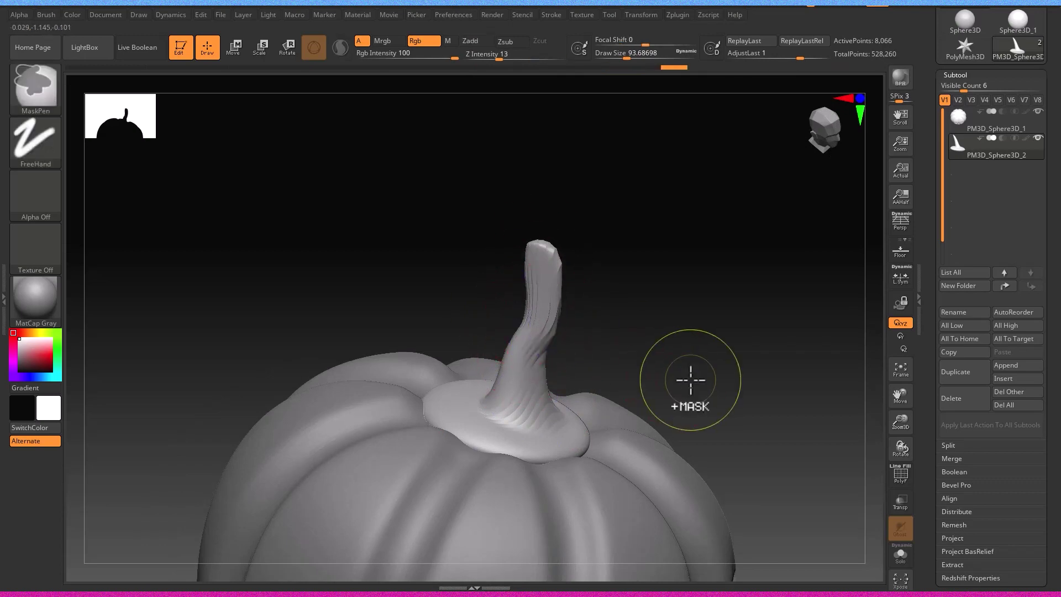
left_click_drag(962, 514, 971, 362)
left_click(964, 243)
mouse_move(644, 329)
right_mouse_down()
mouse_move(553, 271)
mouse_move(529, 270)
right_mouse_up()
key("ctrl+d")
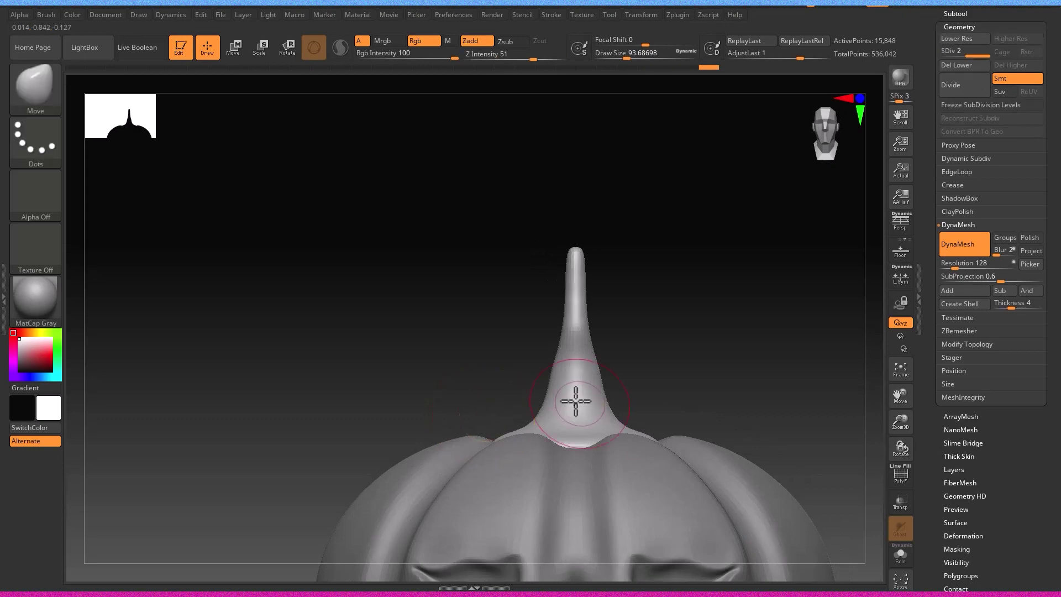
Step: Bend the stem into a curled hook, subdivide it further, and reselect the pumpkin body
right_click_drag(575, 403, 557, 386)
mouse_move(564, 300)
right_mouse_down()
mouse_move(552, 321)
mouse_move(582, 260)
mouse_move(597, 341)
right_mouse_up()
mouse_move(583, 382)
right_mouse_down()
mouse_move(592, 360)
mouse_move(550, 398)
mouse_move(628, 395)
mouse_move(576, 348)
right_mouse_up()
key("w")
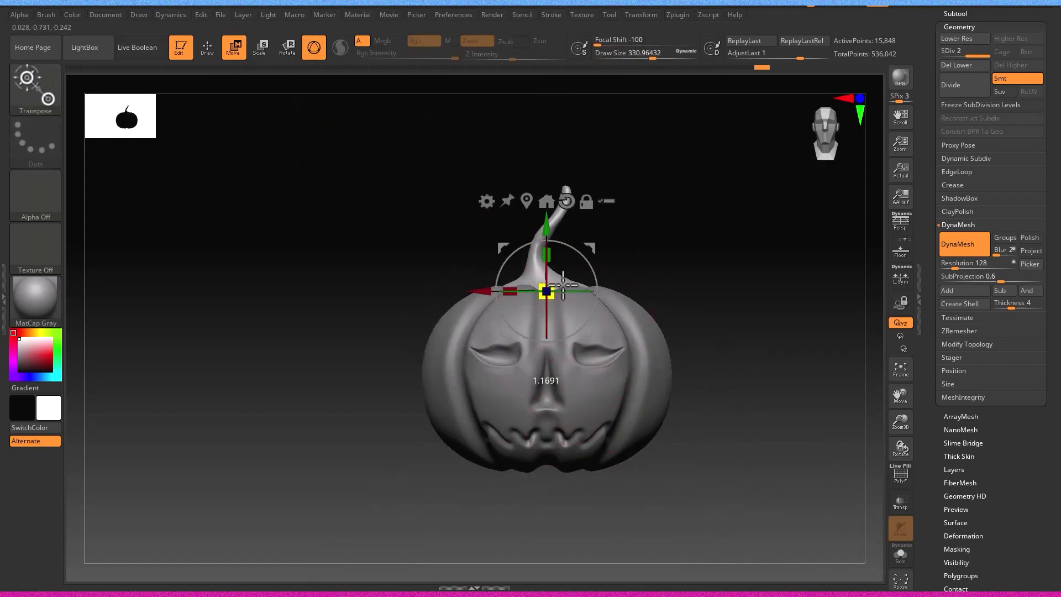
right_click_drag(563, 285, 601, 391)
left_click(208, 47)
mouse_move(476, 341)
right_mouse_down()
mouse_move(641, 397)
mouse_move(805, 433)
mouse_move(717, 438)
mouse_move(507, 408)
mouse_move(453, 427)
right_mouse_up()
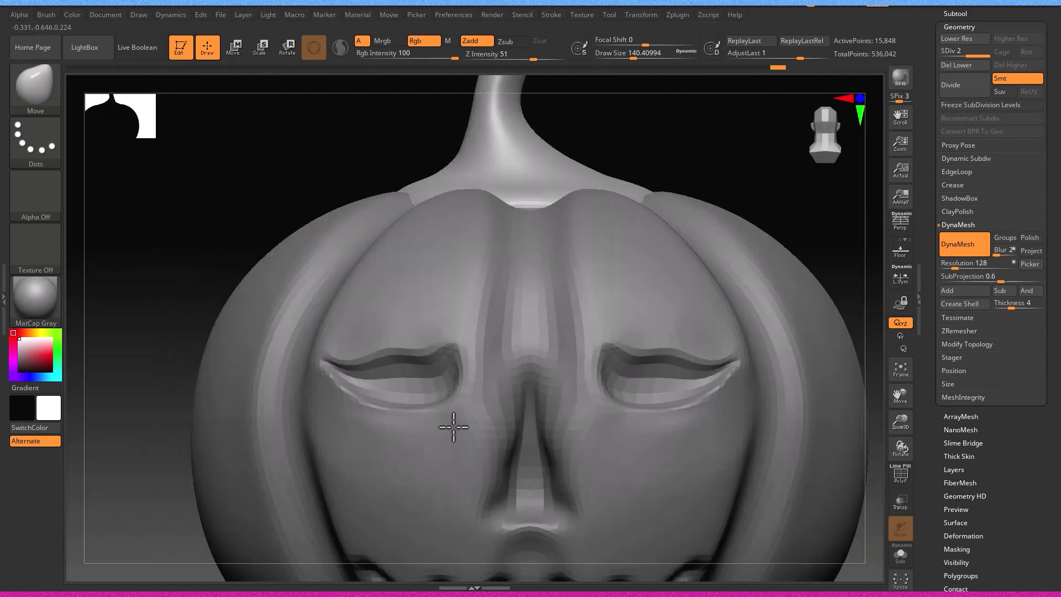
key("d")
key("d")
key("b")
left_click(888, 208)
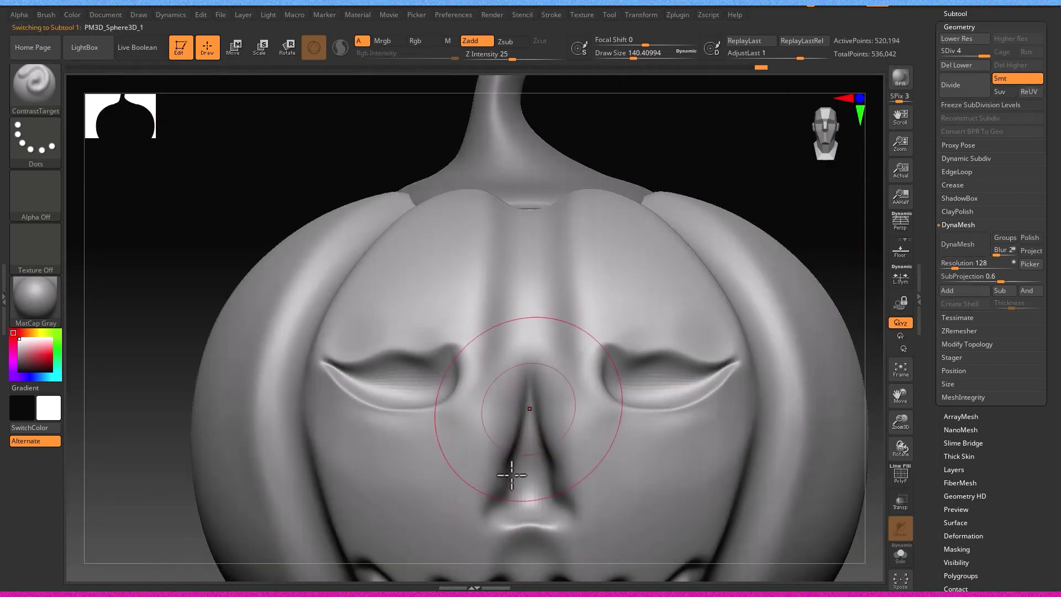
Step: Switch to the Move brush and enlarge it to push the nose shape into a cleaner ridge
mouse_move(682, 445)
right_mouse_down("alt")
mouse_move(496, 376)
mouse_move(486, 327)
mouse_move(605, 398)
mouse_move(587, 422)
mouse_move(562, 359)
right_mouse_up("alt")
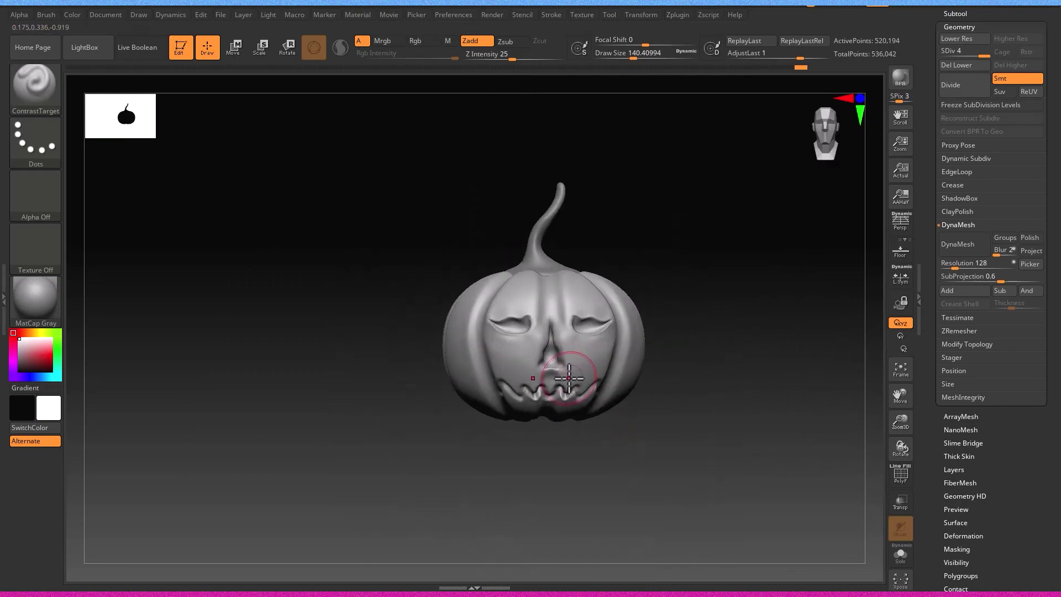
key("b")
key("m")
key("v")
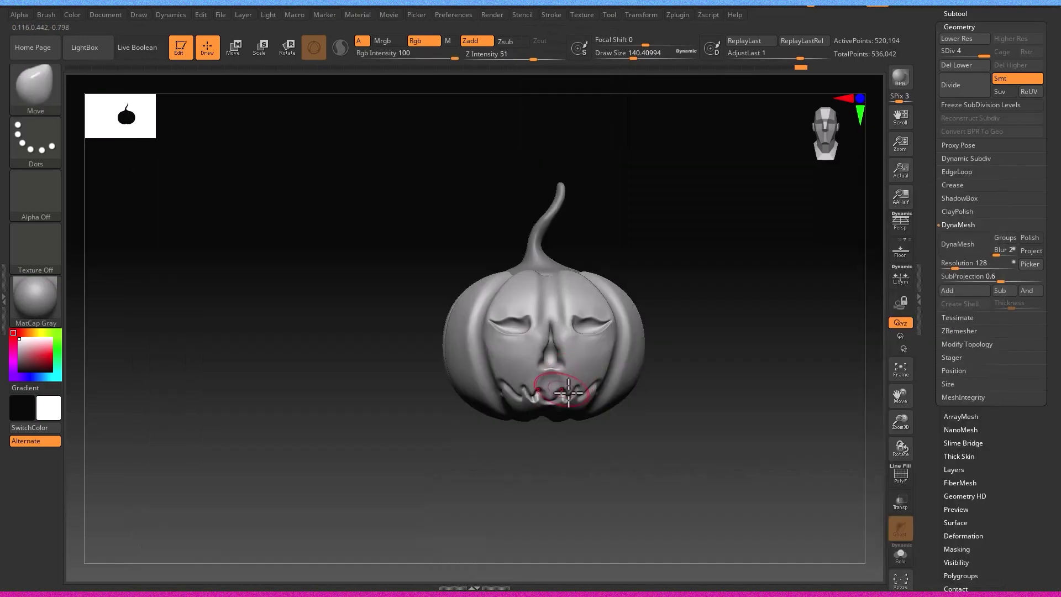
mouse_move(627, 405)
right_mouse_down("alt")
mouse_move(517, 306)
mouse_move(469, 279)
mouse_move(468, 237)
mouse_move(490, 213)
mouse_move(467, 296)
mouse_move(479, 292)
mouse_move(481, 246)
right_mouse_up("alt")
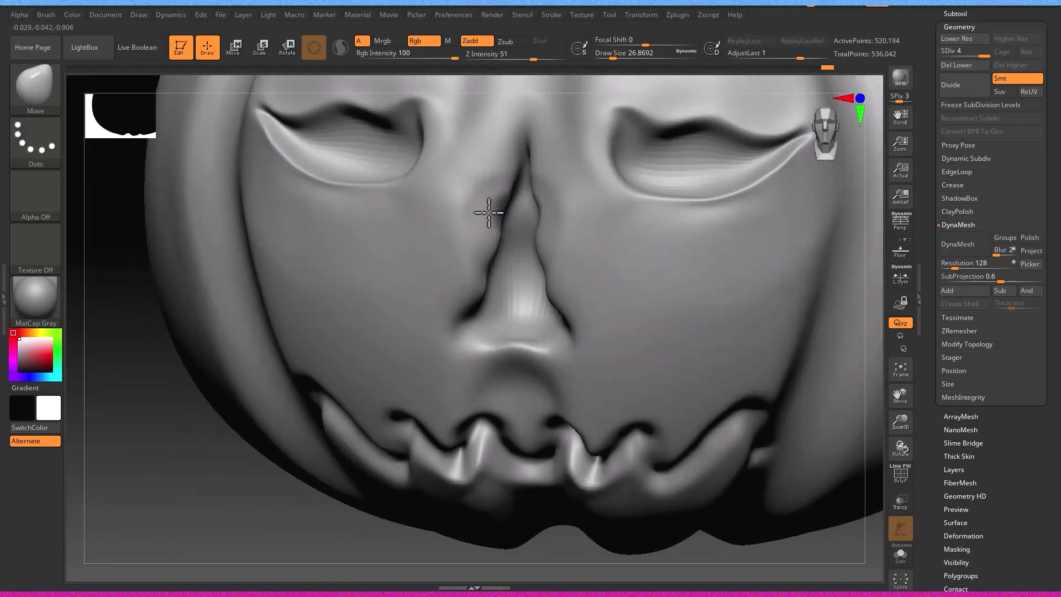
right_click_drag(485, 209, 488, 229)
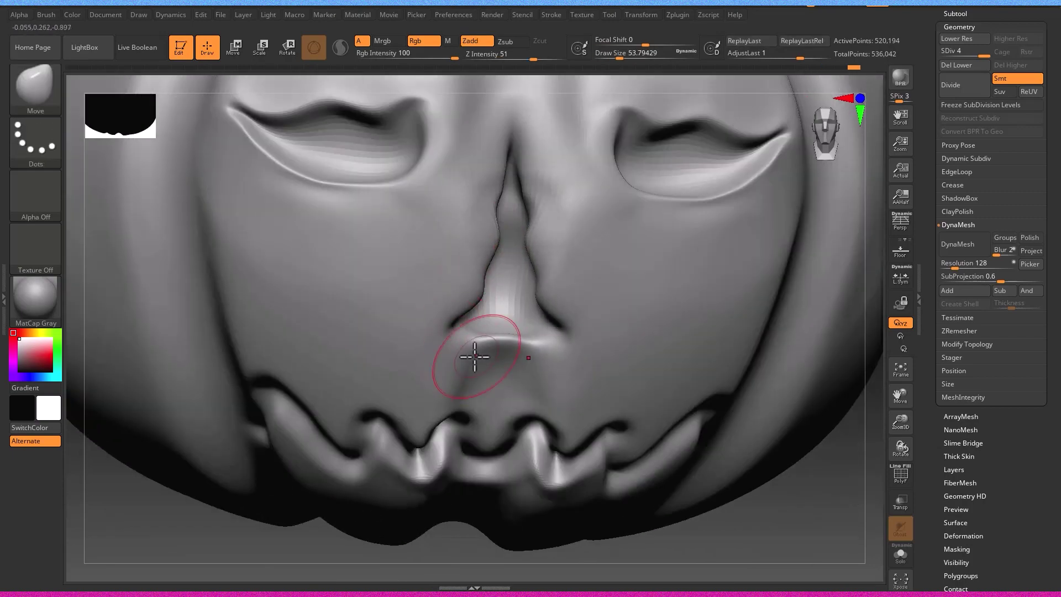
Step: Frame the pumpkin, shrink the brush, and select the model's second piece
key("f")
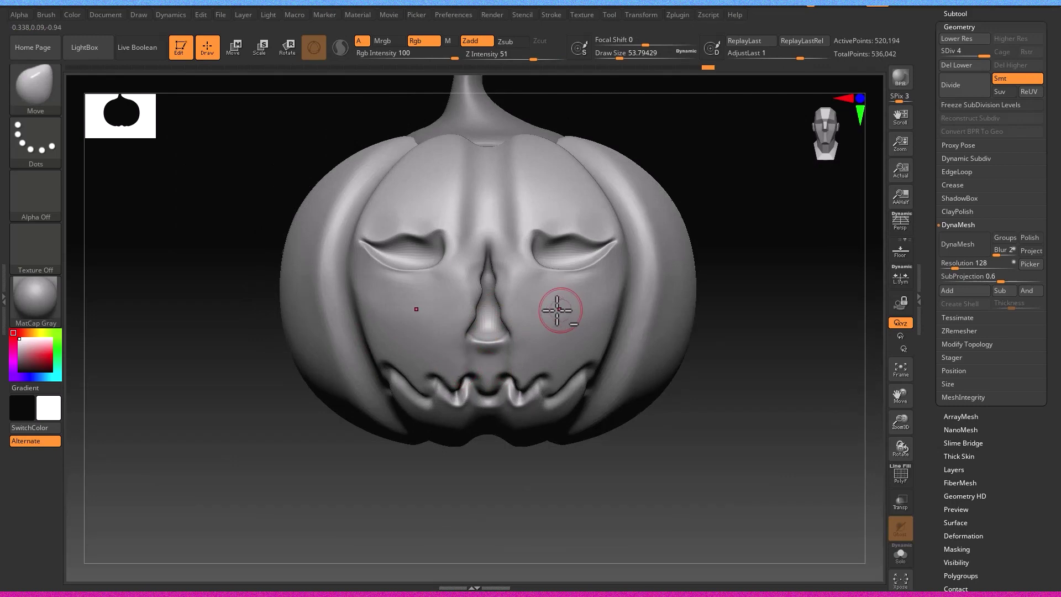
right_click_drag(556, 310, 508, 265)
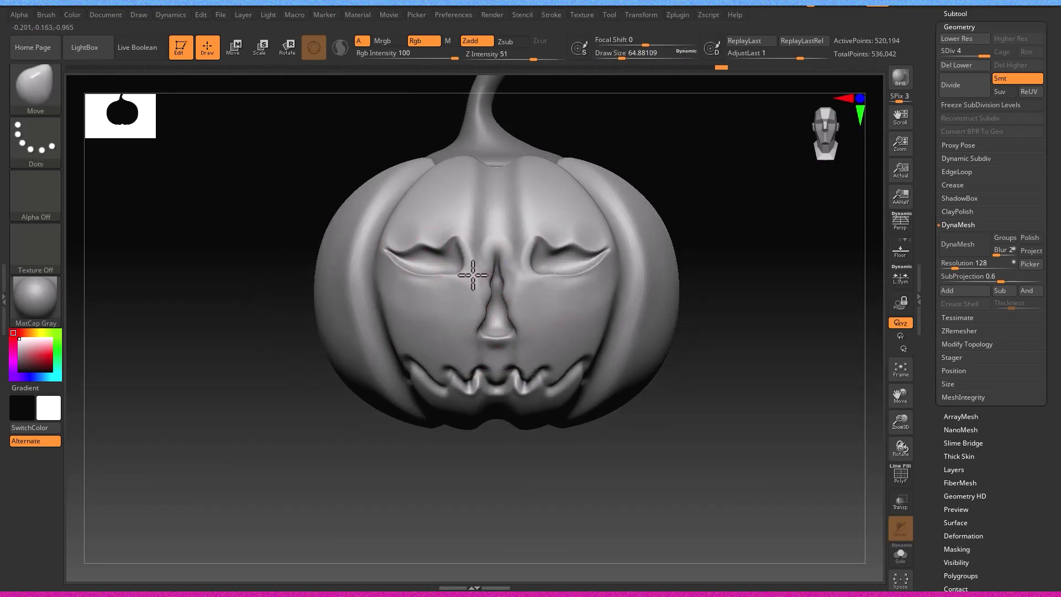
mouse_move(590, 253)
right_mouse_down("alt")
mouse_move(585, 360)
mouse_move(597, 352)
mouse_move(493, 403)
right_mouse_up("alt")
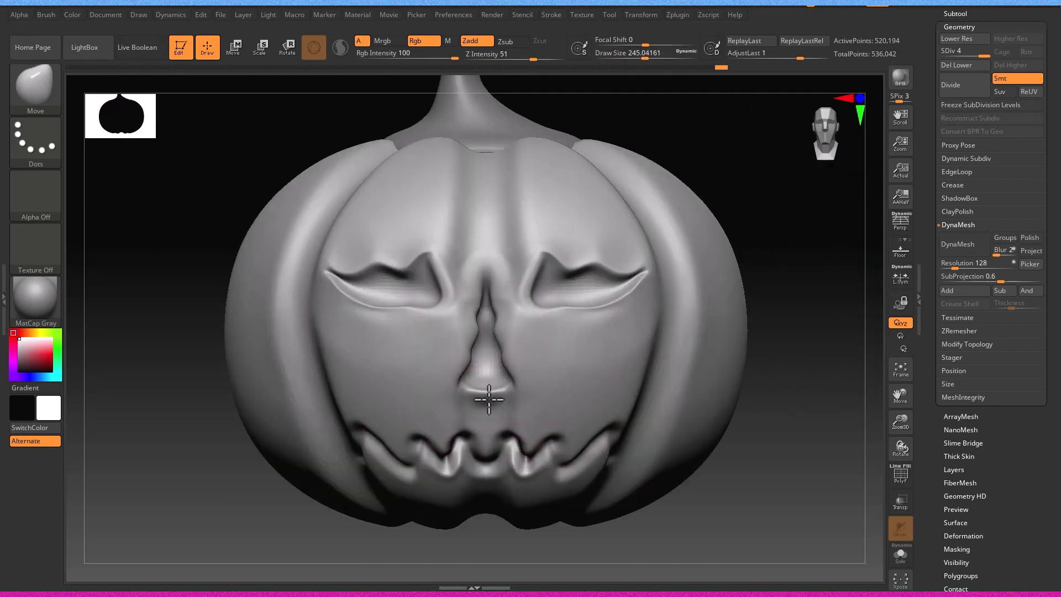
mouse_move(414, 486)
right_mouse_down()
mouse_move(551, 476)
mouse_move(582, 502)
mouse_move(611, 446)
mouse_move(765, 433)
right_mouse_up()
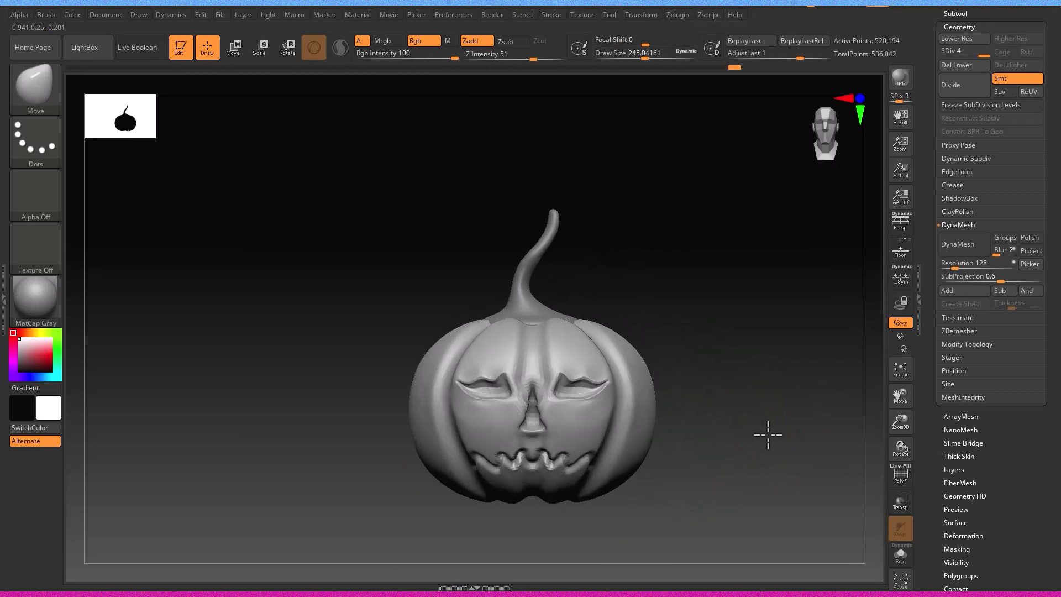
left_click_drag(623, 382, 597, 381)
mouse_move(597, 382)
right_mouse_down("alt")
mouse_move(517, 343)
mouse_move(462, 392)
right_mouse_up("alt")
left_click(439, 327, "alt")
Step: Make the pumpkin body the active piece and smooth around the eyes
mouse_move(438, 327)
right_mouse_down("alt")
mouse_move(506, 314)
mouse_move(536, 251)
mouse_move(491, 433)
mouse_move(457, 402)
mouse_move(408, 398)
mouse_move(338, 301)
mouse_move(339, 469)
mouse_move(403, 509)
right_mouse_up("alt")
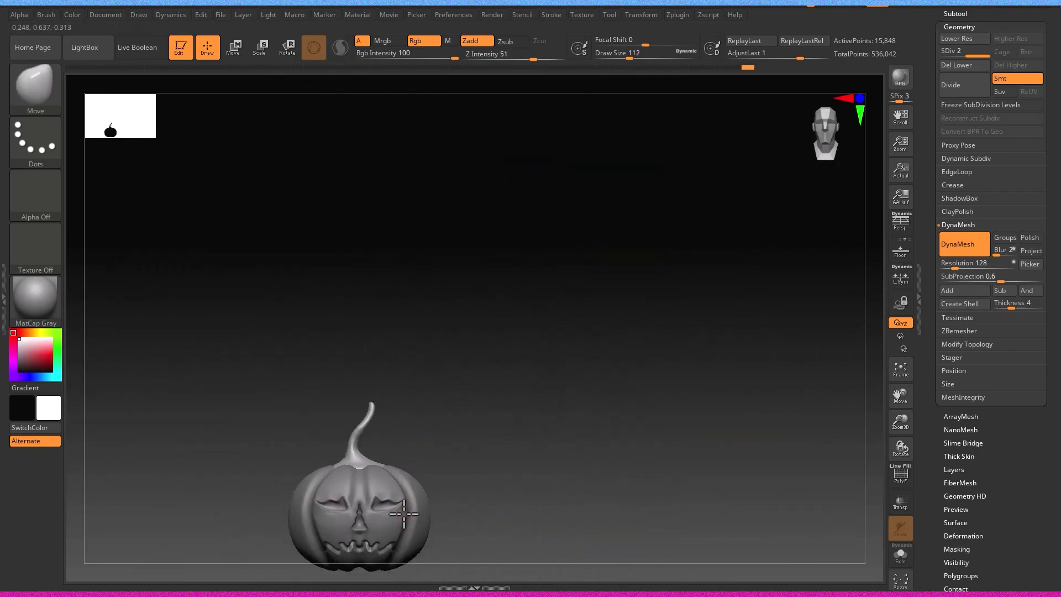
key("f")
left_click(438, 327, "alt")
right_click_drag(473, 331, 452, 337, "alt")
mouse_move(543, 434)
right_mouse_down("alt")
mouse_move(415, 504)
mouse_move(516, 549)
mouse_move(301, 433)
mouse_move(271, 359)
mouse_move(284, 369)
mouse_move(370, 322)
mouse_move(569, 526)
mouse_move(535, 332)
mouse_move(620, 367)
right_mouse_up("alt")
mouse_move(506, 263)
right_mouse_down()
mouse_move(505, 229)
mouse_move(540, 287)
mouse_move(446, 263)
right_mouse_up()
Step: Lower the Draw Size to about 27 and keep softening the facial surface
key("s")
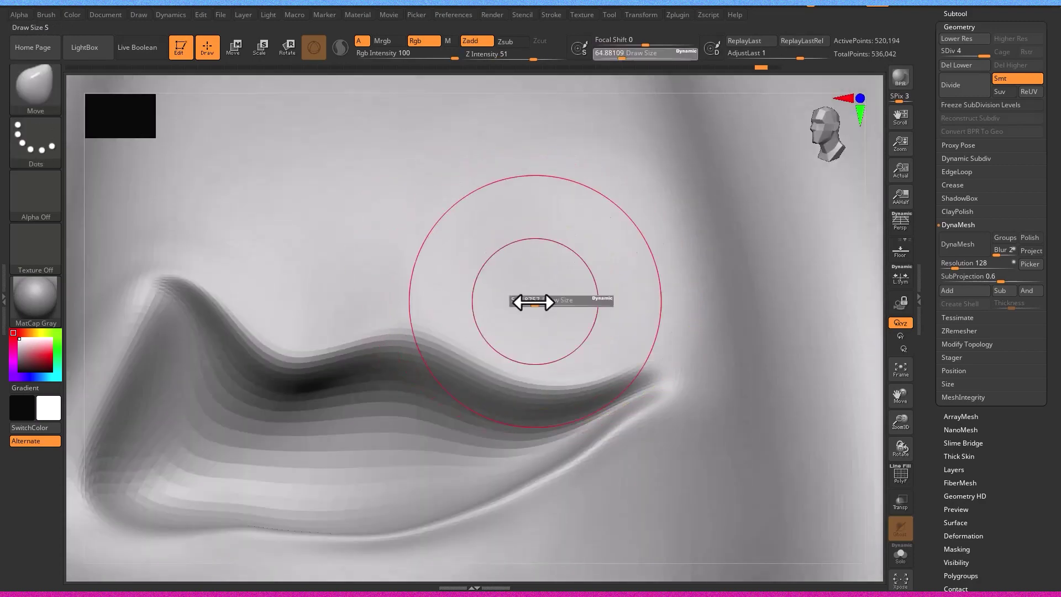
left_click_drag(533, 301, 516, 301)
mouse_move(516, 301)
right_mouse_down()
mouse_move(556, 329)
mouse_move(616, 315)
mouse_move(404, 384)
mouse_move(675, 281)
right_mouse_up()
mouse_move(734, 304)
right_mouse_down("alt")
mouse_move(635, 287)
mouse_move(624, 403)
right_mouse_up("alt")
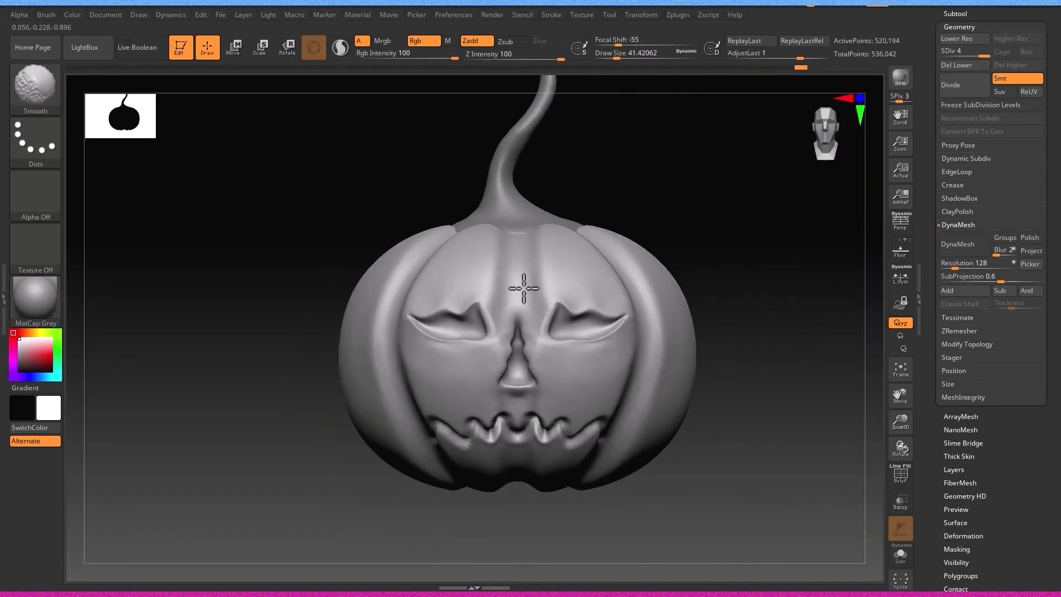
mouse_move(440, 379)
right_mouse_down()
mouse_move(414, 466)
mouse_move(418, 455)
right_mouse_up()
Step: Carve a first groove into the surface with the Standard brush in Zsub
key("b")
key("s")
key("t")
right_click_drag(429, 402, 417, 433, "alt")
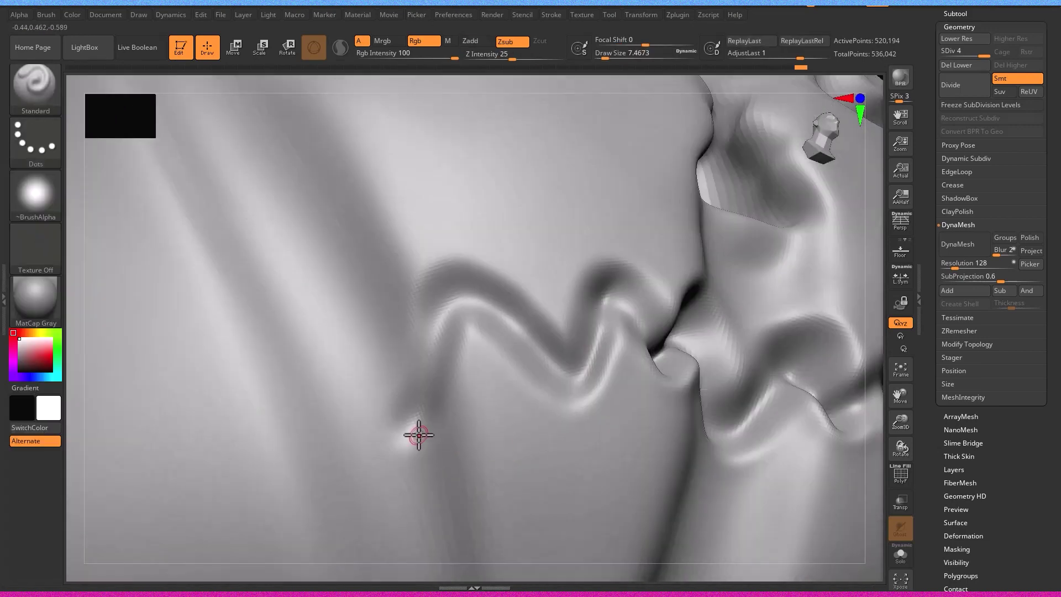
Step: Carve grooves along the mouth's zigzag edge, then set the brush back to Zadd
mouse_move(426, 339)
left_mouse_down("alt")
mouse_move(436, 345)
mouse_move(414, 422)
left_mouse_up("alt")
mouse_move(407, 438)
right_mouse_down("alt")
mouse_move(539, 410)
mouse_move(583, 433)
mouse_move(611, 355)
mouse_move(630, 388)
right_mouse_up("alt")
left_click(482, 42)
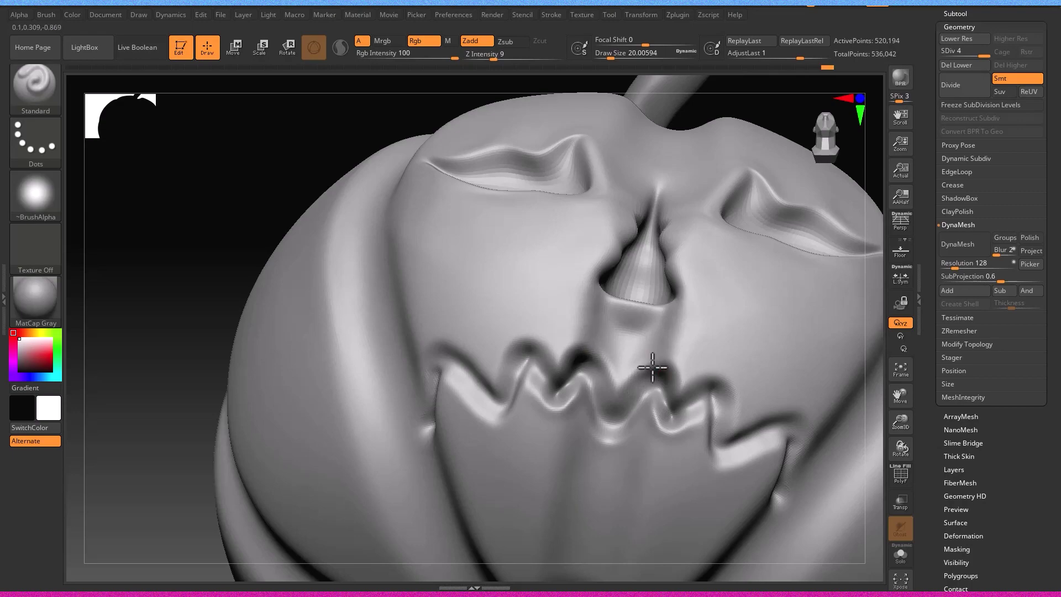
Step: Orbit and zoom around the face to inspect the deepened mouth and pointed teeth
right_click_drag(733, 425, 754, 424)
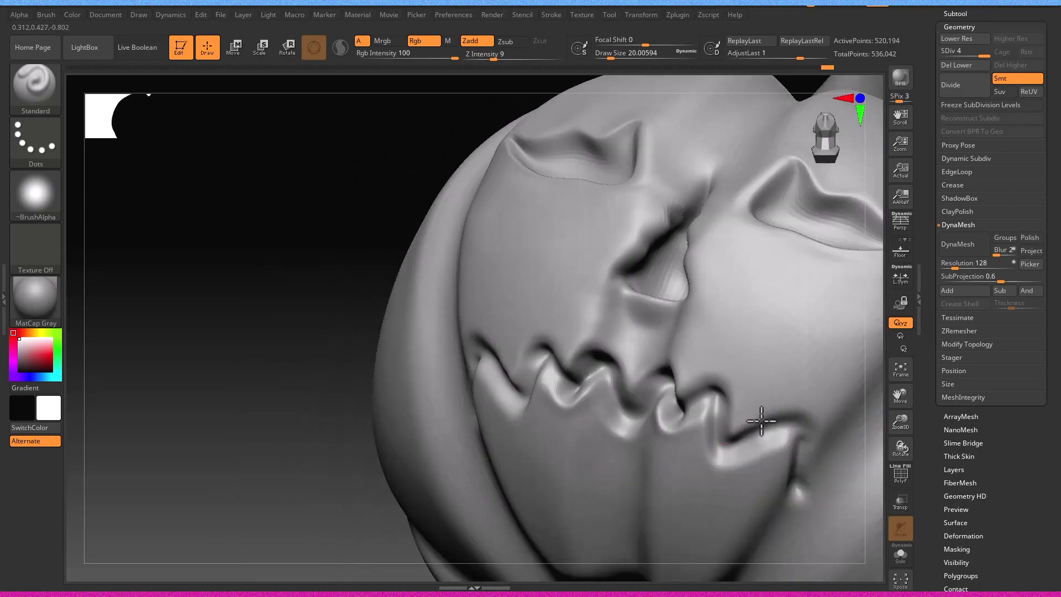
mouse_move(824, 447)
right_mouse_down()
mouse_move(605, 450)
mouse_move(611, 413)
right_mouse_up()
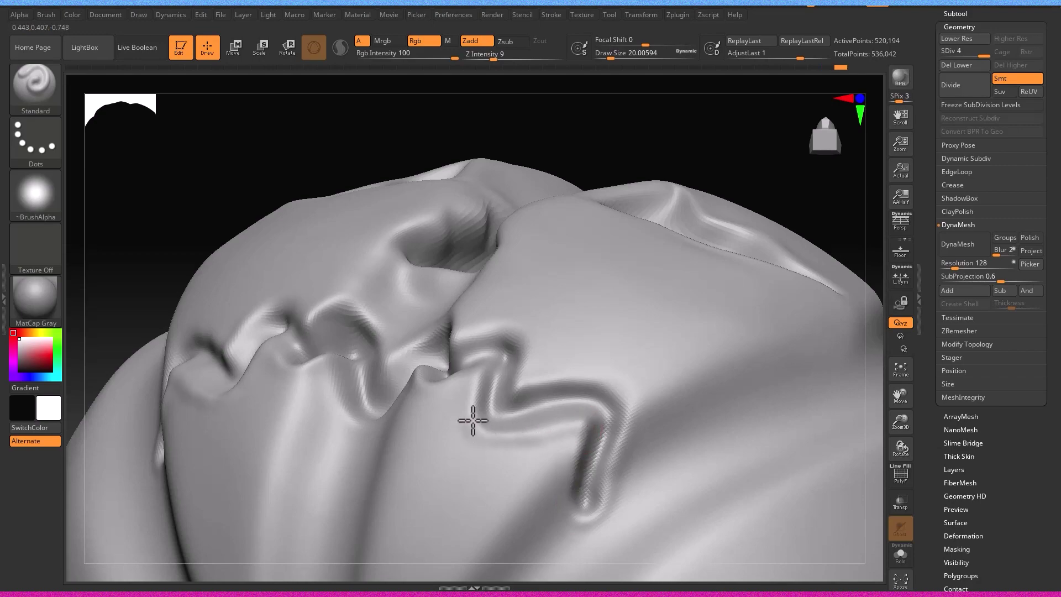
right_click_drag(474, 426, 478, 387)
right_click_drag(406, 362, 378, 393)
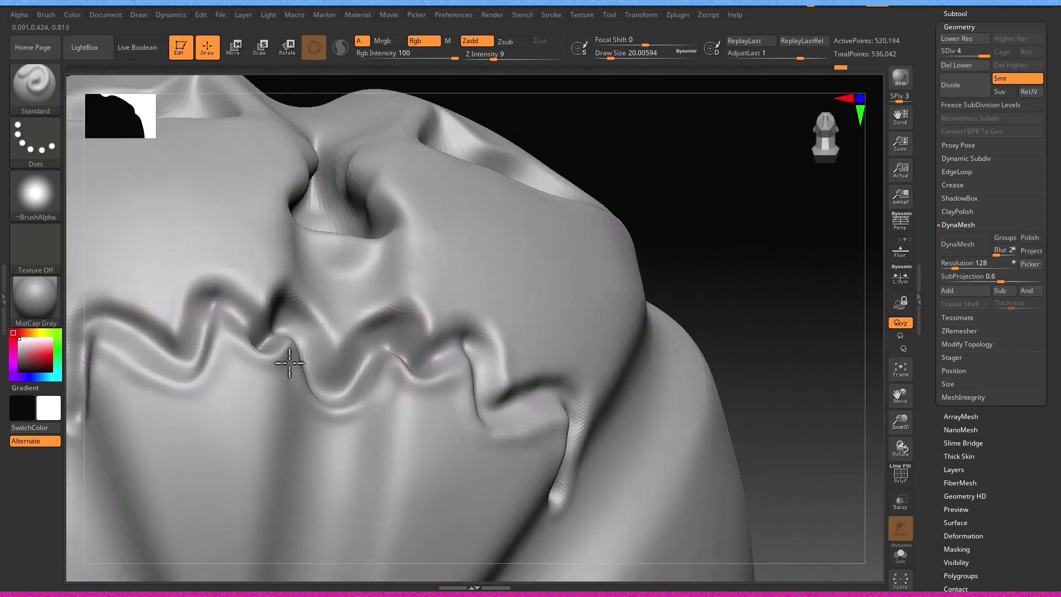
right_click_drag(291, 373, 329, 350, "alt")
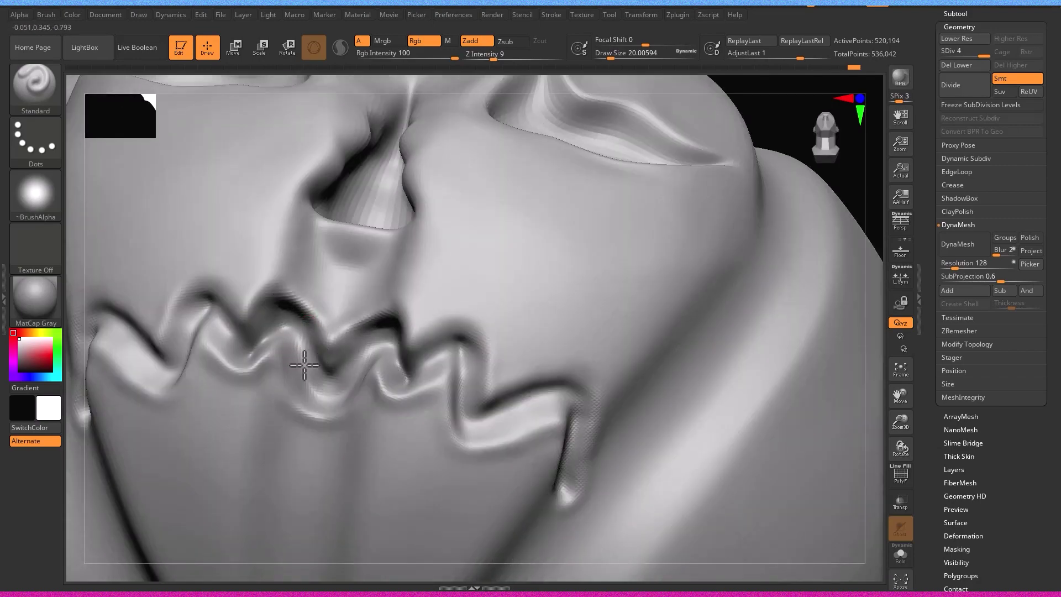
key("f")
mouse_move(185, 391)
right_mouse_down("shift")
mouse_move(306, 362)
mouse_move(324, 391)
mouse_move(449, 324)
mouse_move(331, 249)
mouse_move(326, 433)
mouse_move(196, 490)
mouse_move(383, 454)
right_mouse_up("shift")
mouse_move(321, 489)
right_mouse_down("alt")
mouse_move(277, 500)
mouse_move(256, 462)
mouse_move(220, 484)
right_mouse_up("alt")
mouse_move(511, 493)
right_mouse_down()
mouse_move(367, 422)
mouse_move(588, 450)
mouse_move(743, 517)
right_mouse_up()
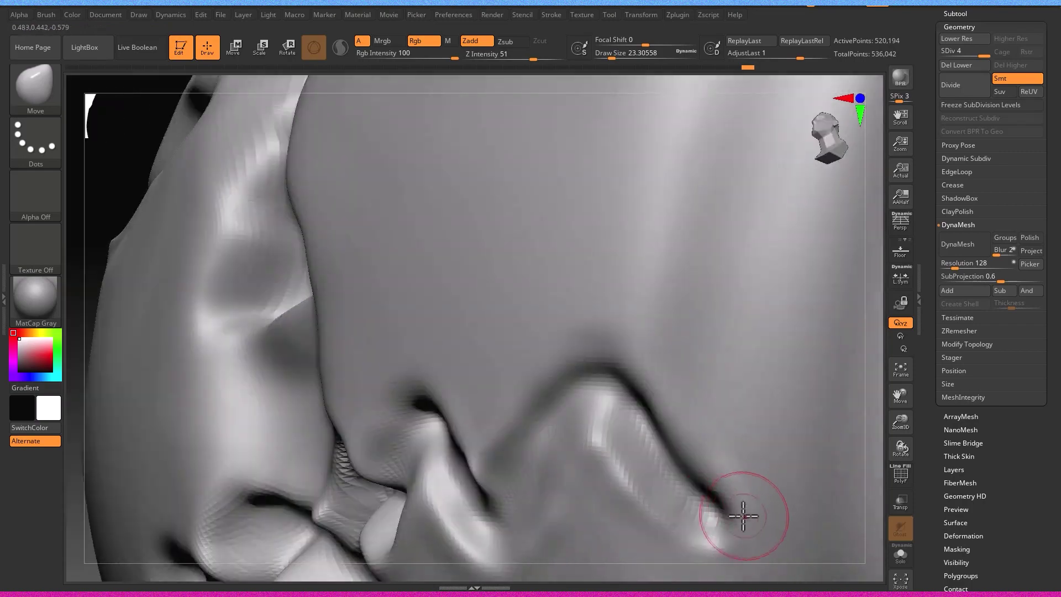
mouse_move(672, 547)
right_mouse_down("shift")
mouse_move(504, 500)
mouse_move(627, 505)
mouse_move(437, 493)
mouse_move(505, 386)
mouse_move(460, 463)
mouse_move(471, 440)
right_mouse_up("shift")
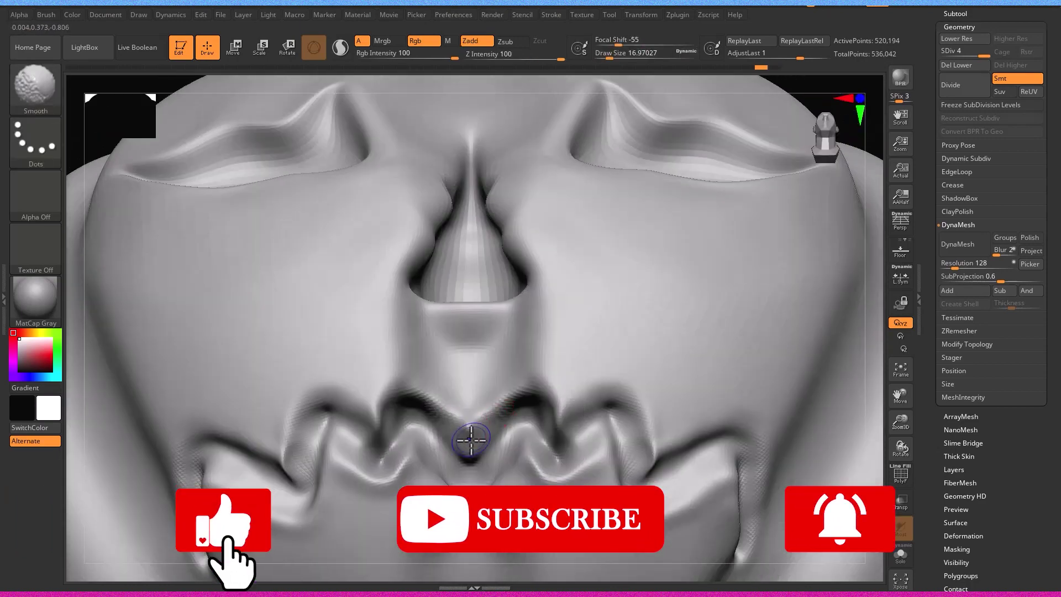
key("shift")
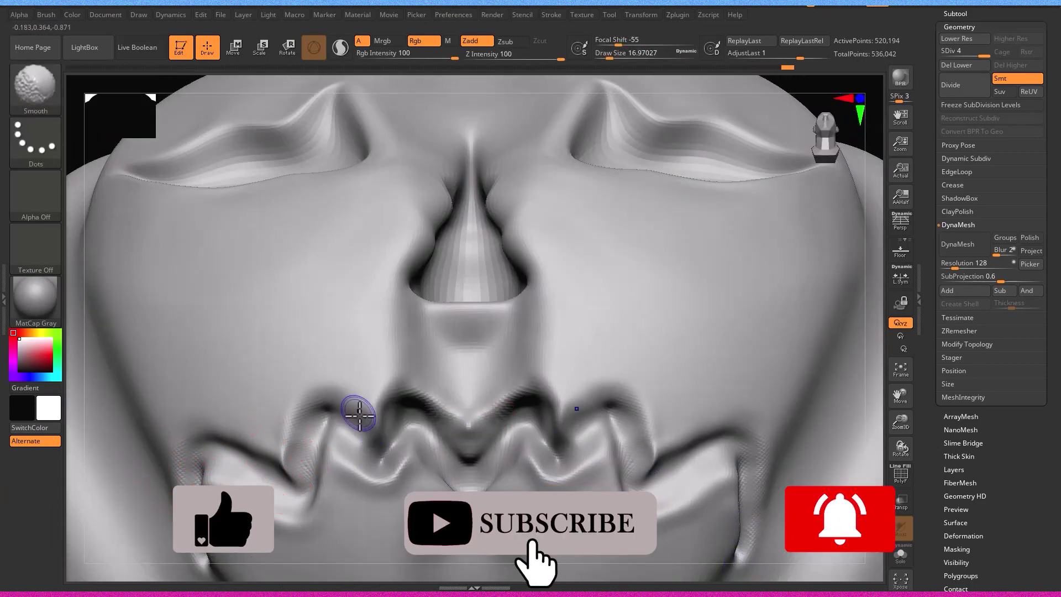
right_click_drag(351, 422, 398, 462)
left_click_drag(398, 461, 824, 135)
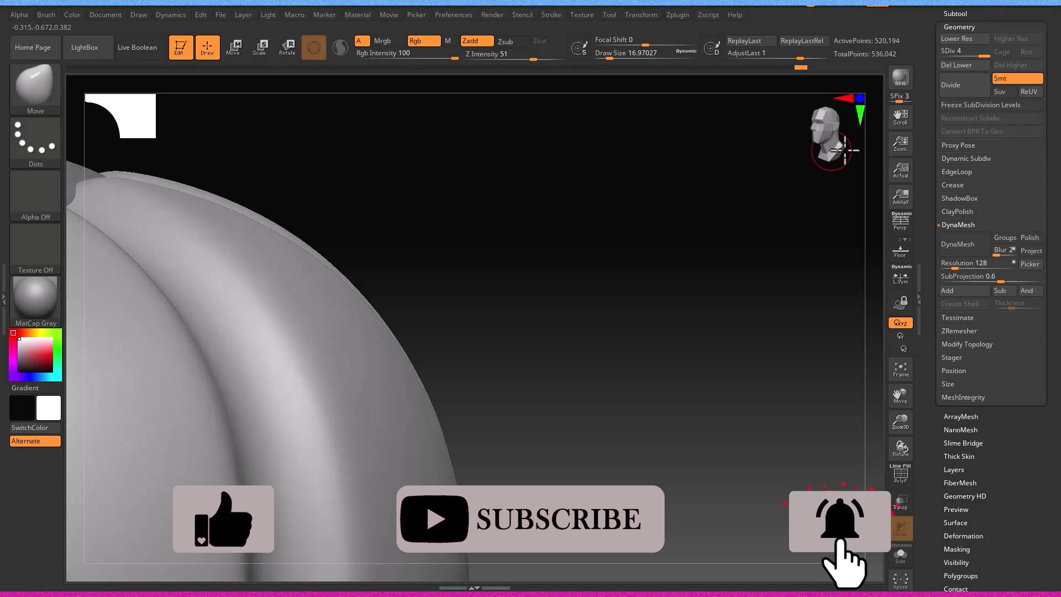
key("f")
mouse_move(652, 355)
left_mouse_down()
mouse_move(698, 426)
mouse_move(635, 363)
mouse_move(682, 378)
left_mouse_up()
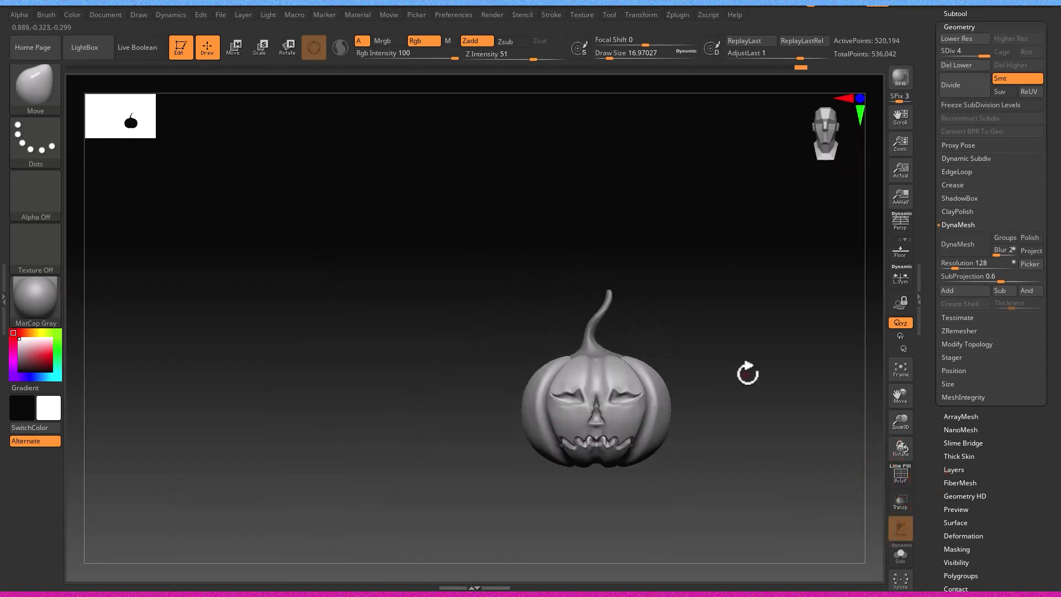
key("f")
mouse_move(716, 431)
left_mouse_down()
mouse_move(746, 443)
mouse_move(722, 457)
mouse_move(795, 501)
mouse_move(789, 512)
mouse_move(568, 486)
mouse_move(659, 517)
mouse_move(691, 516)
left_mouse_up()
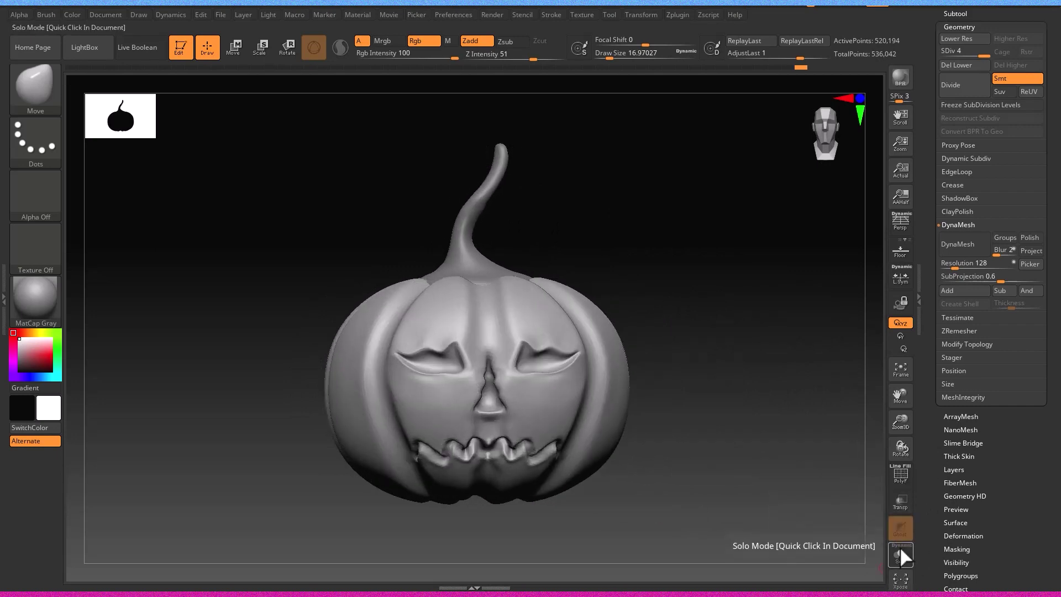
Step: Turn off Solo mode so every pumpkin piece is visible again
left_click_drag(668, 532, 669, 531)
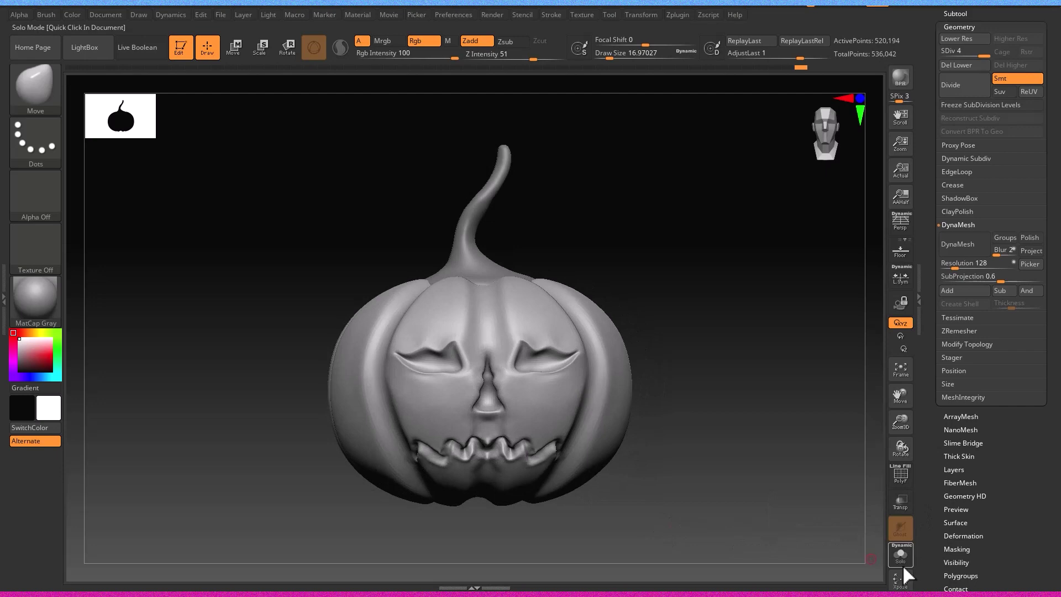
left_click(899, 547)
left_click_drag(775, 537, 776, 540)
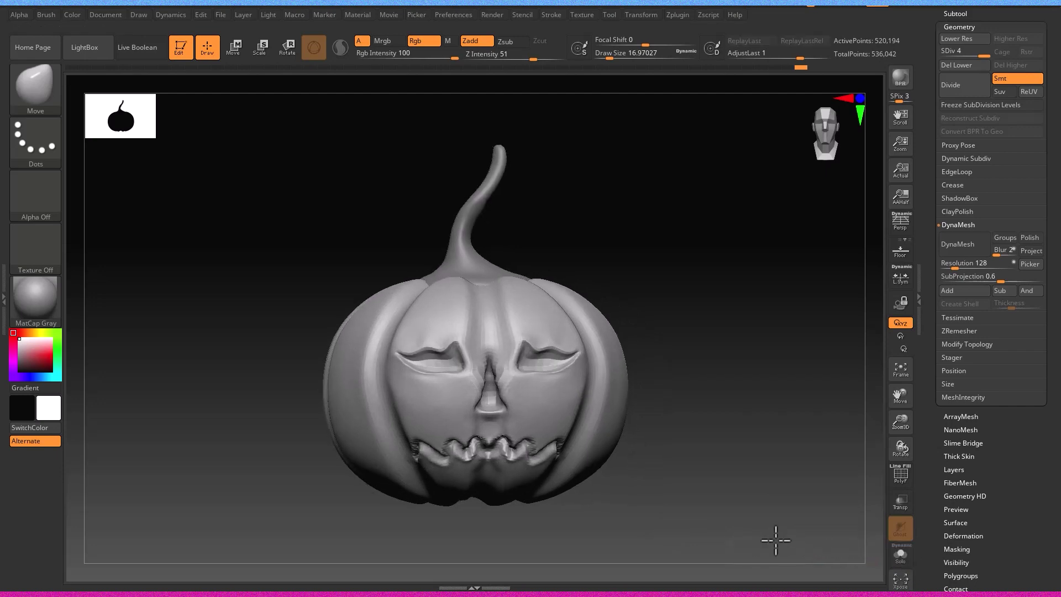
Step: Delete the lower subdivision levels with Del Lower and check the pumpkin from the side
scroll(1005, 277, "up", 1)
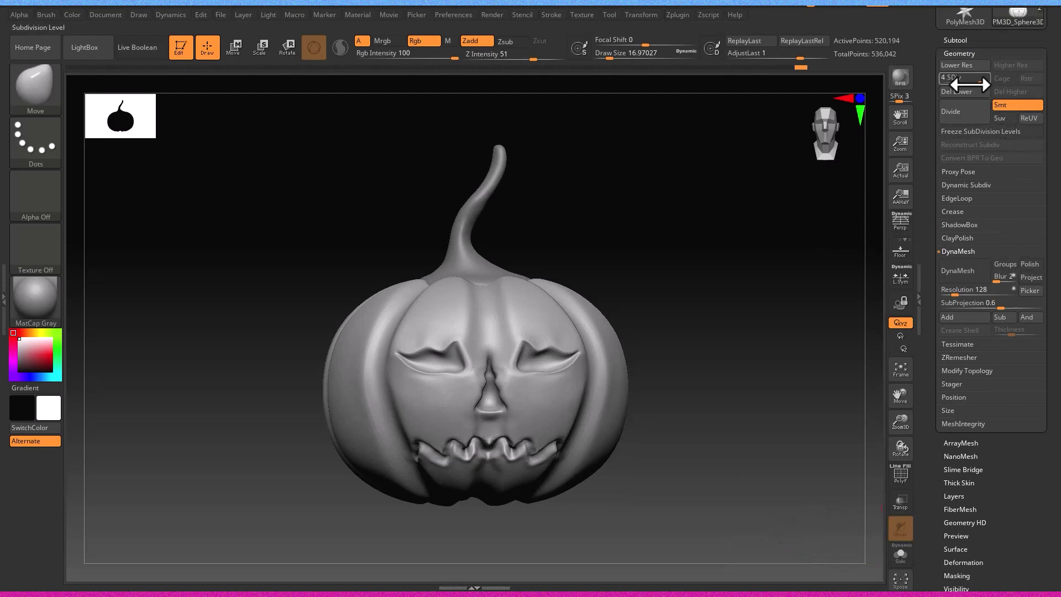
left_click(974, 91)
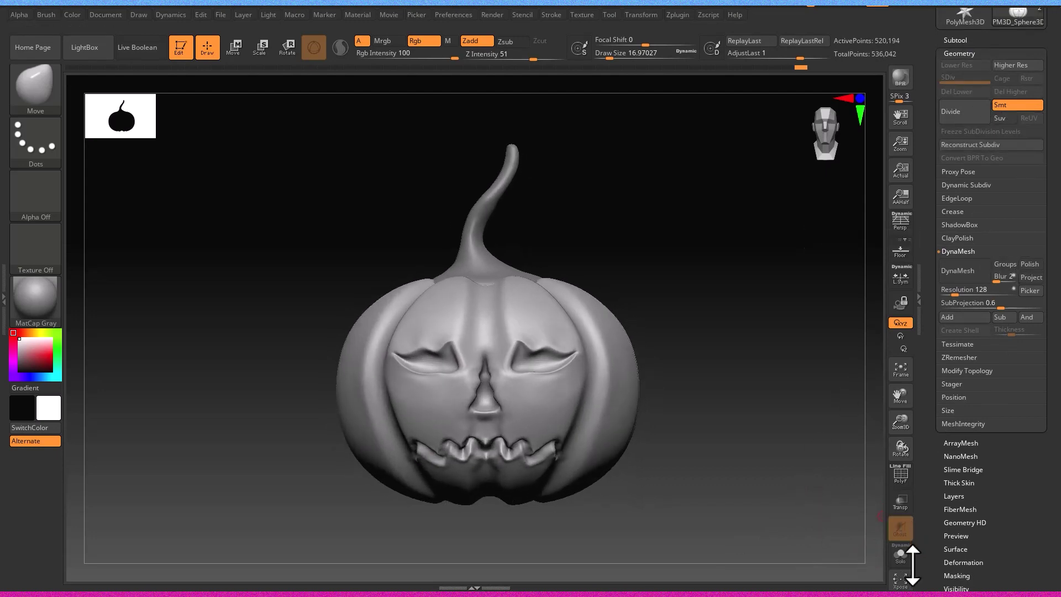
mouse_move(899, 450)
left_mouse_down()
mouse_move(1020, 452)
mouse_move(995, 453)
left_mouse_up()
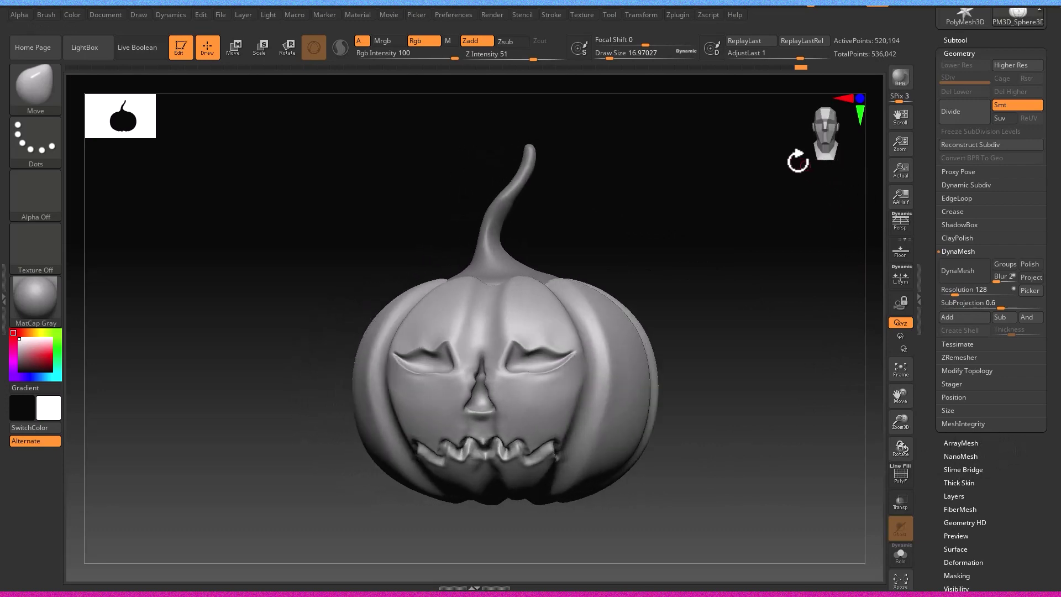